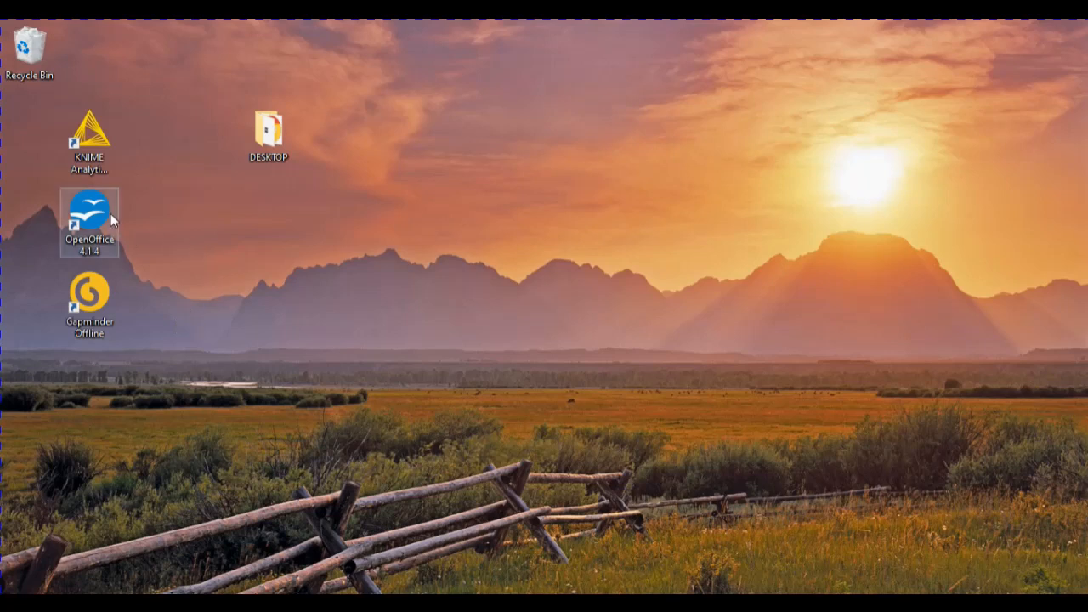
# - Launch OpenOffice 4.1.4 and create a new blank spreadsheet
pyautogui.doubleClick(89, 219)
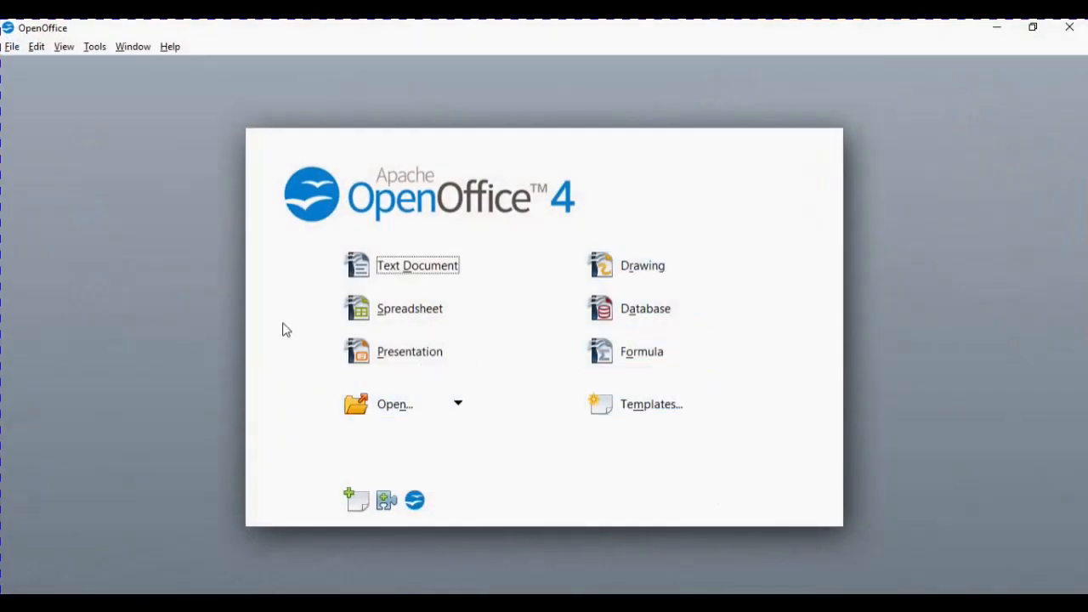
pyautogui.click(389, 314)
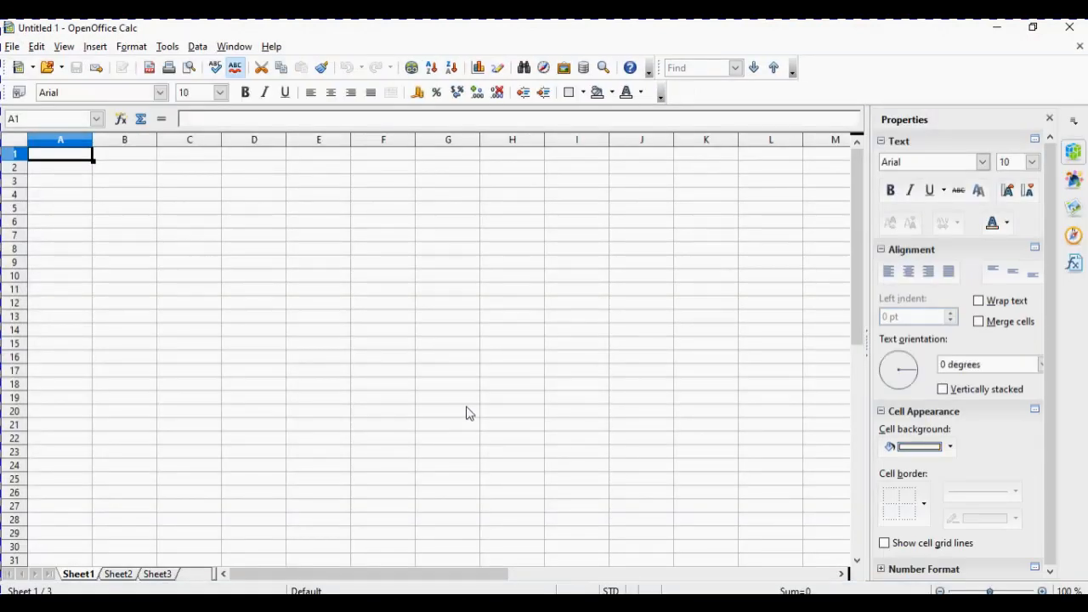
pyautogui.scroll(6, 486, 404)
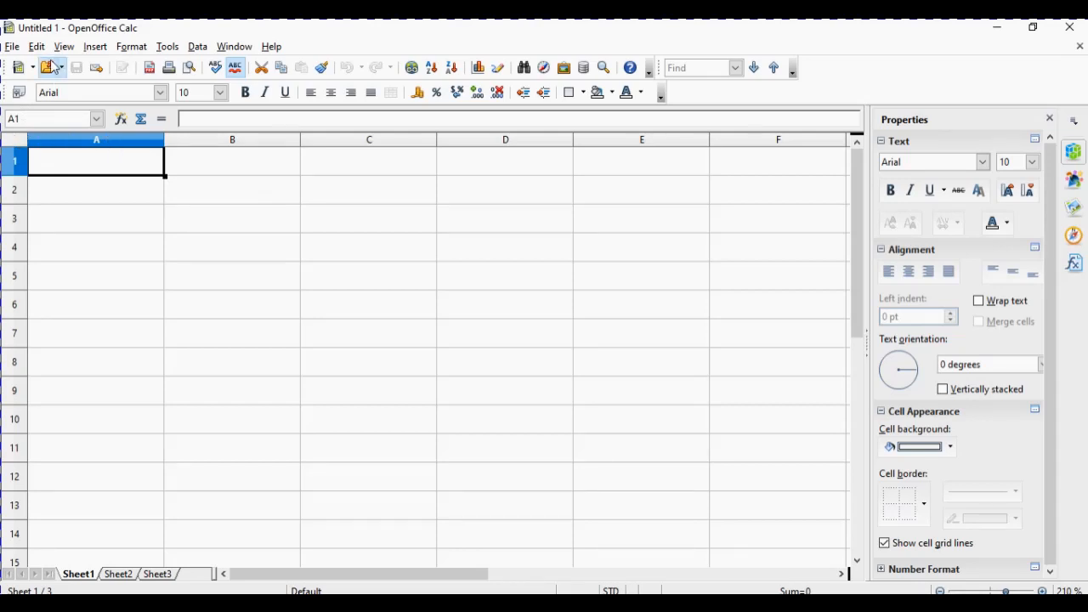
# - Start opening a file and browse from COVID-19 through 4-3 DATA, COVID-19-master and csse_covid_19_data to the csse_covid_19_time_series folder
pyautogui.click(12, 49)
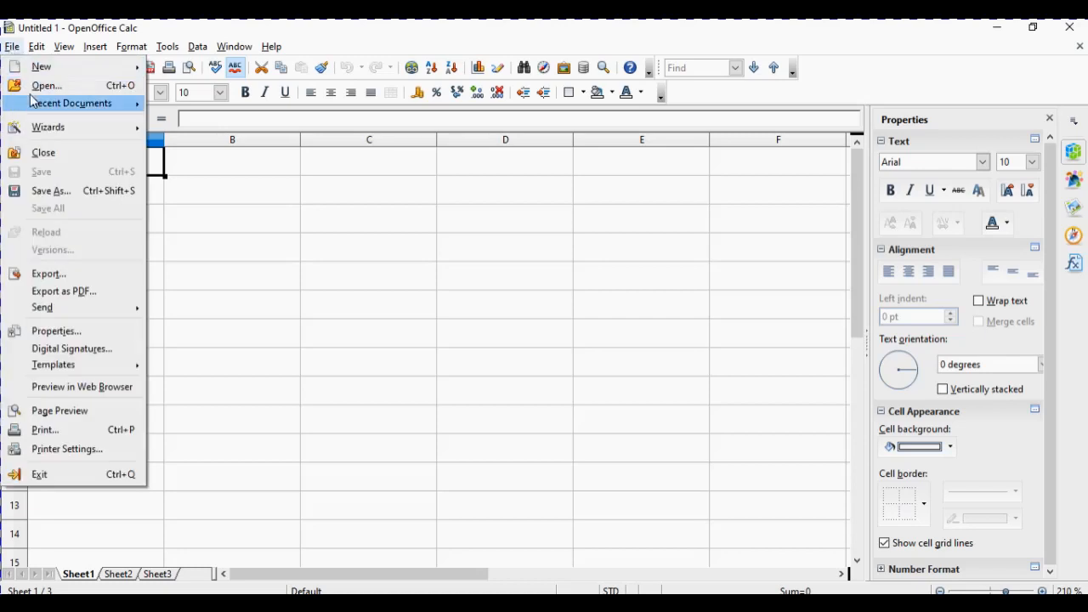
pyautogui.moveTo(30, 100)
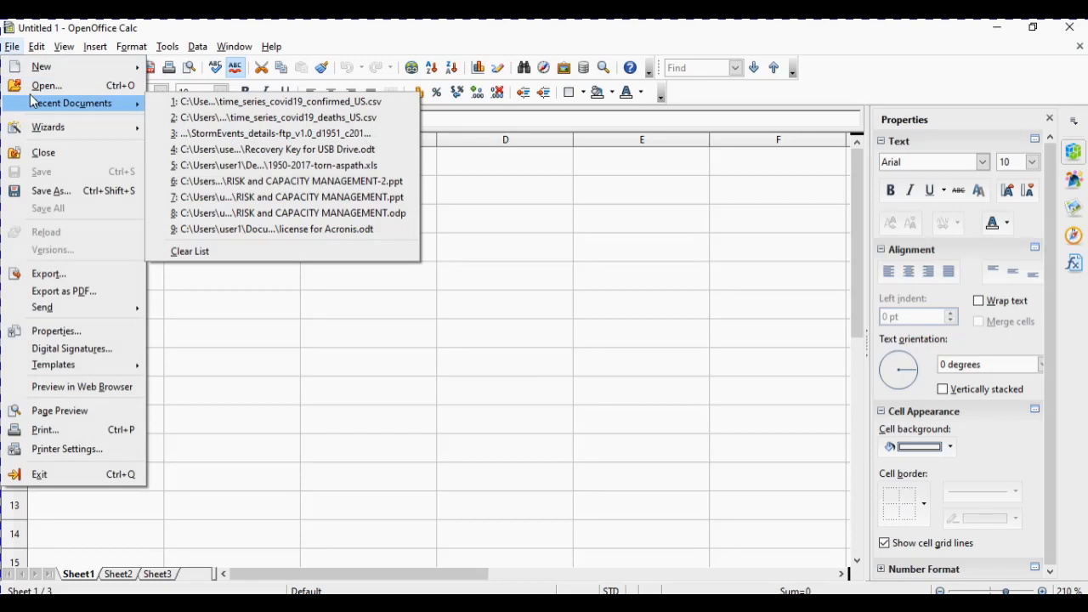
pyautogui.click(36, 86)
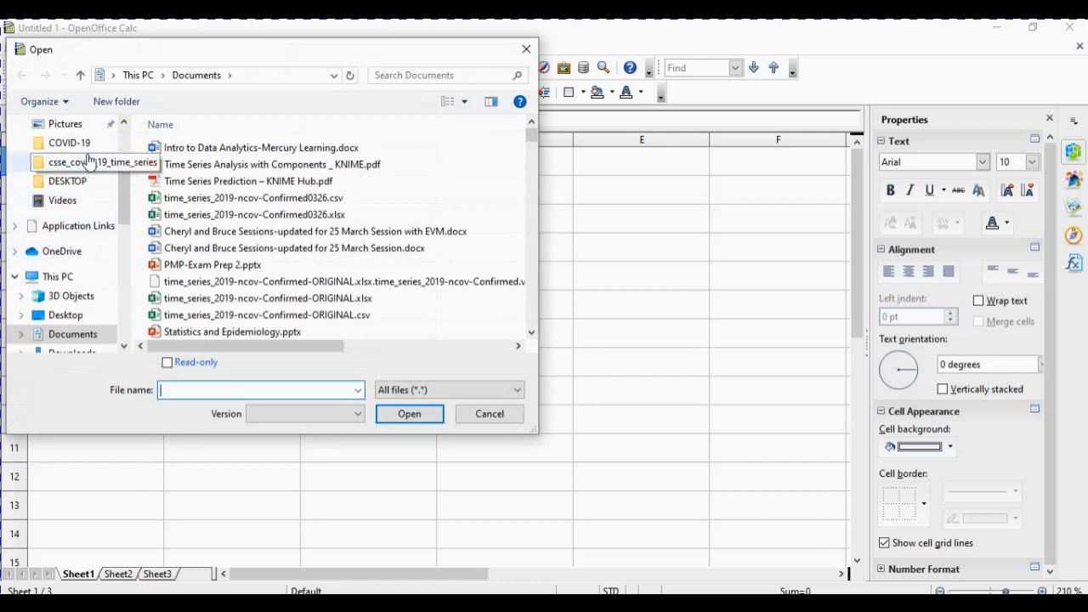
pyautogui.click(81, 143)
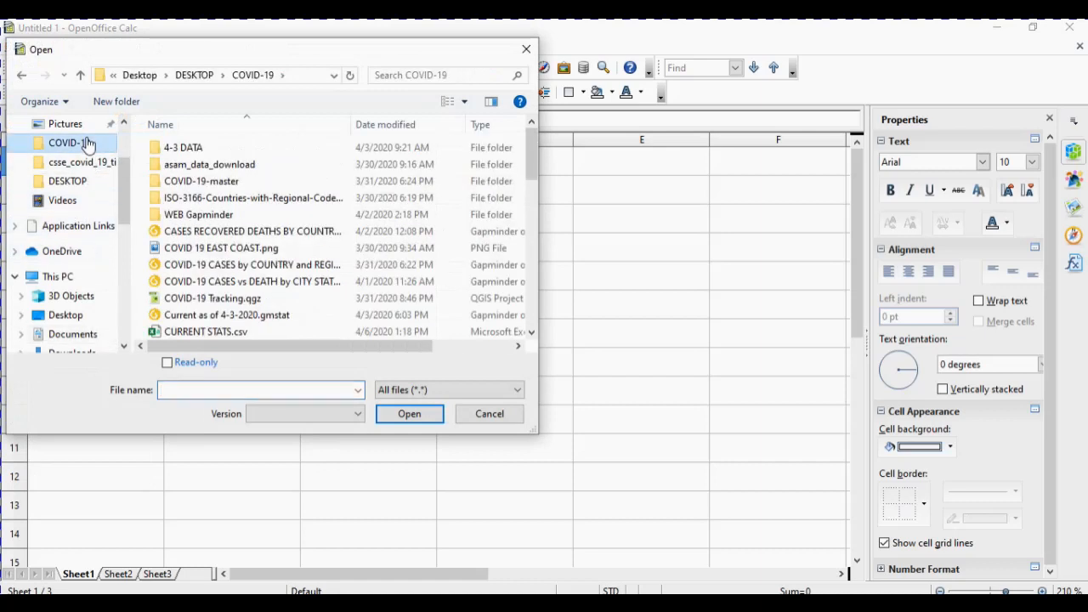
pyautogui.doubleClick(213, 149)
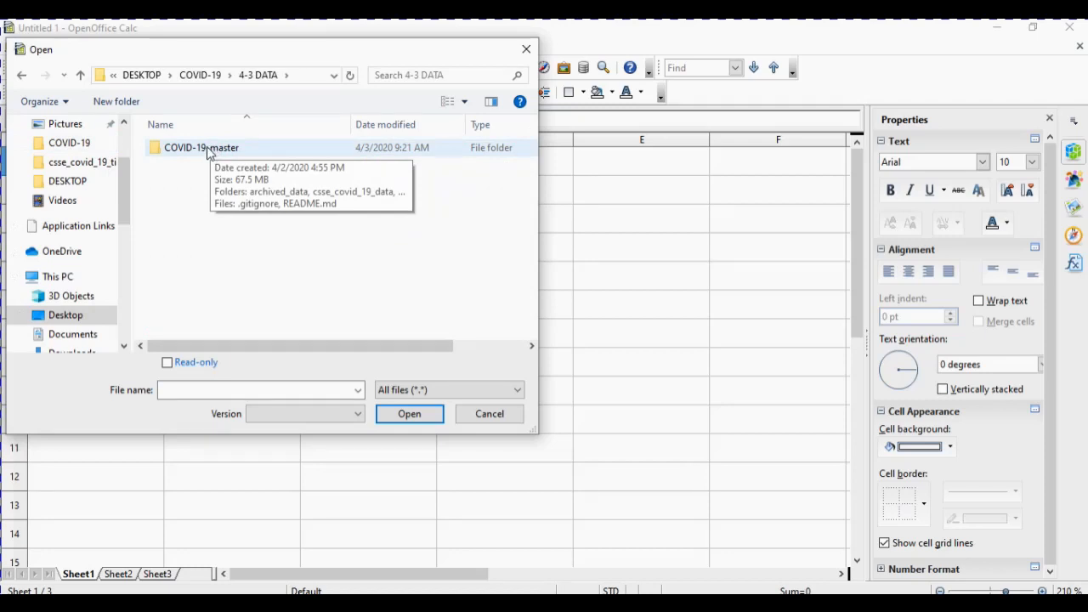
pyautogui.click(203, 151)
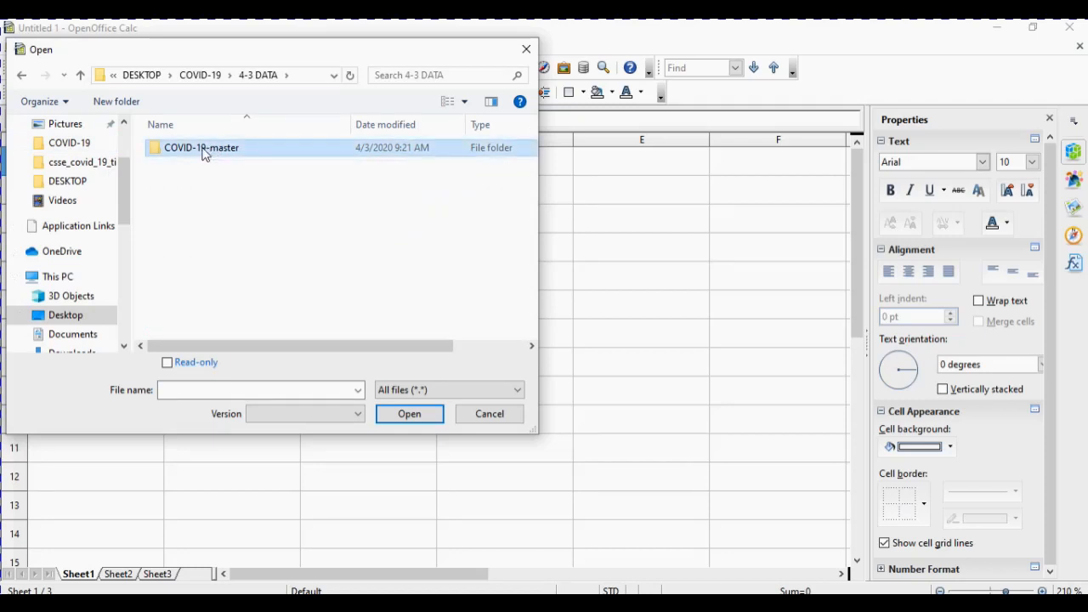
pyautogui.doubleClick(203, 151)
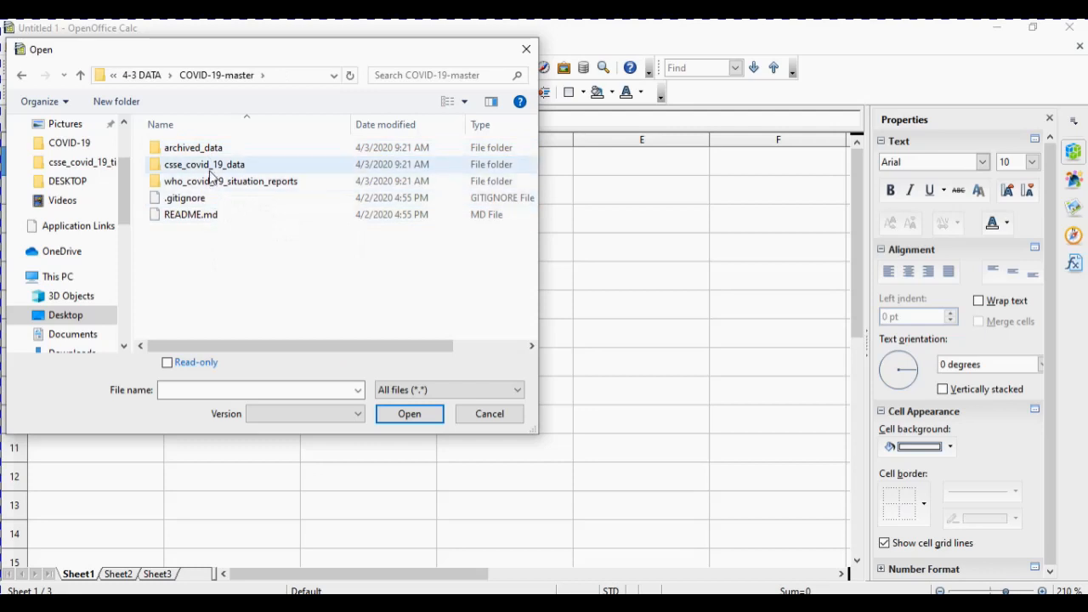
pyautogui.doubleClick(210, 166)
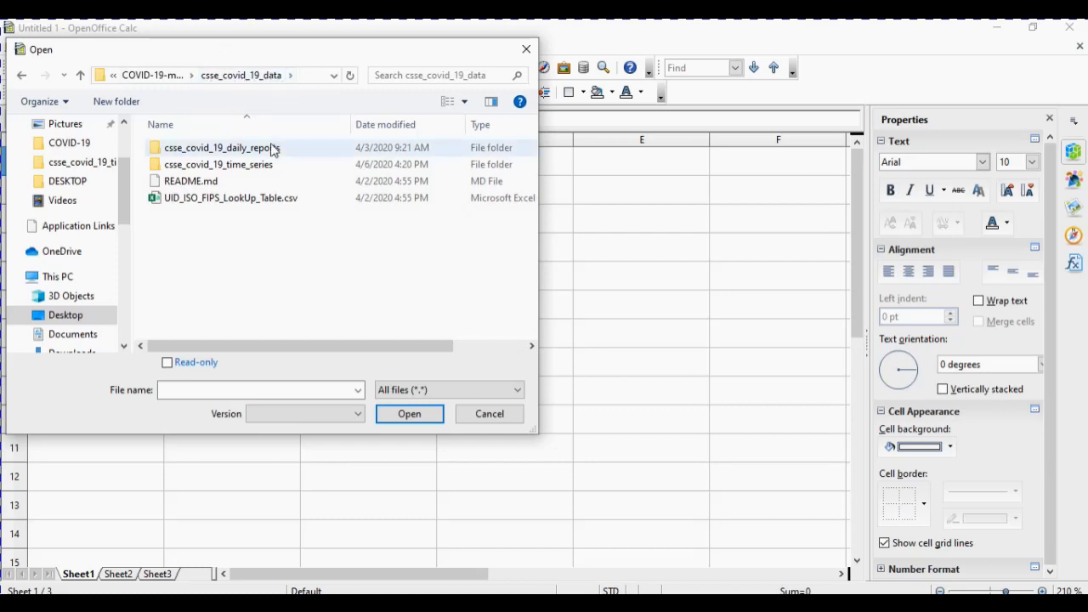
pyautogui.doubleClick(238, 167)
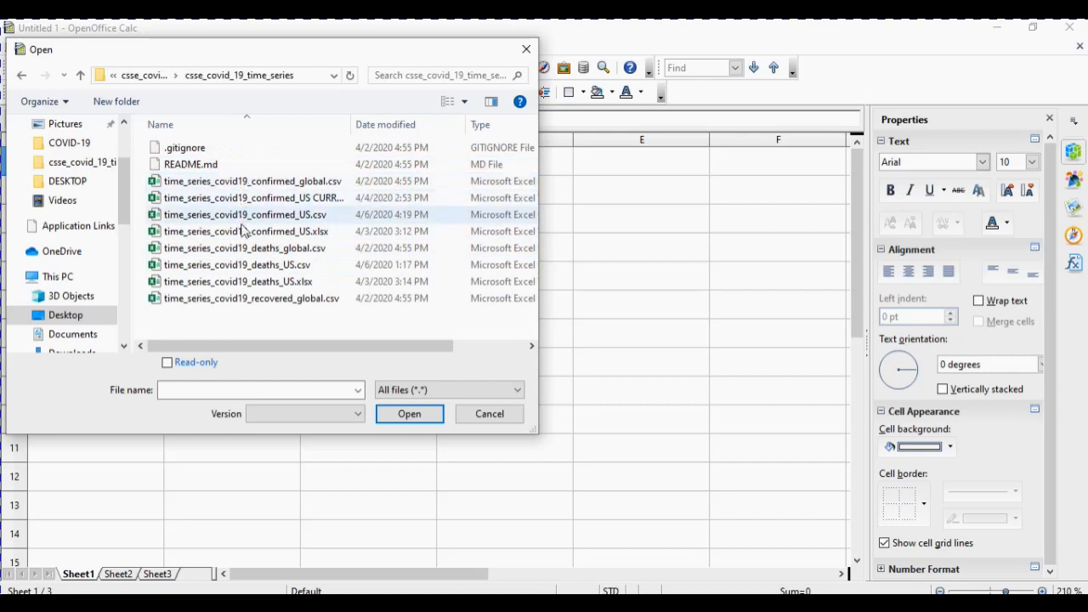
# - Filter the file list to spreadsheets and open time_series_covid19_confirmed_US.csv, accepting the comma-separated import settings
pyautogui.moveTo(352, 124); pyautogui.dragTo(423, 124)
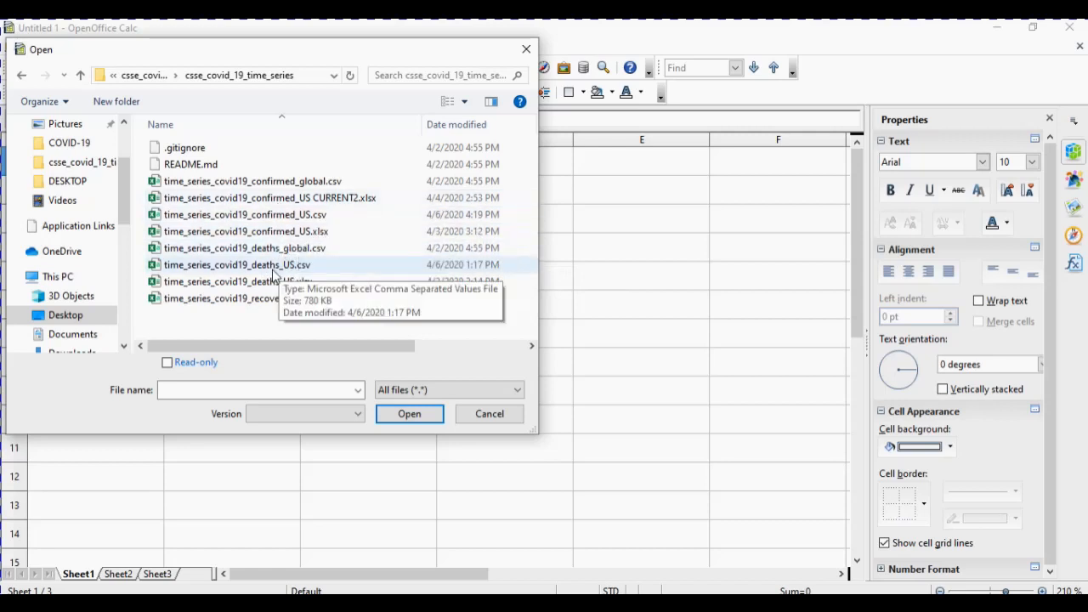
pyautogui.click(413, 388)
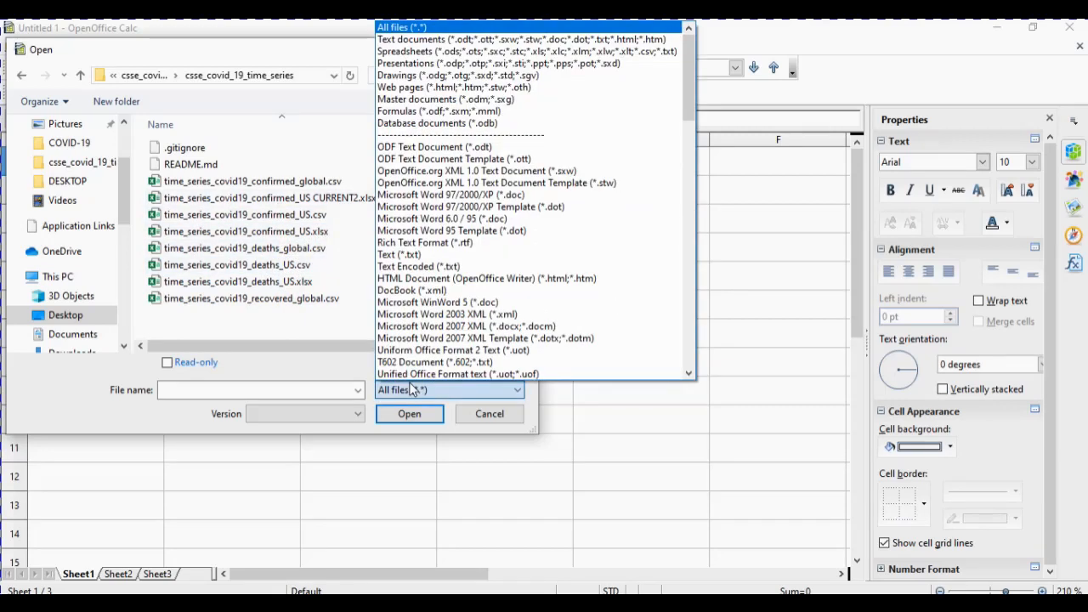
pyautogui.click(431, 51)
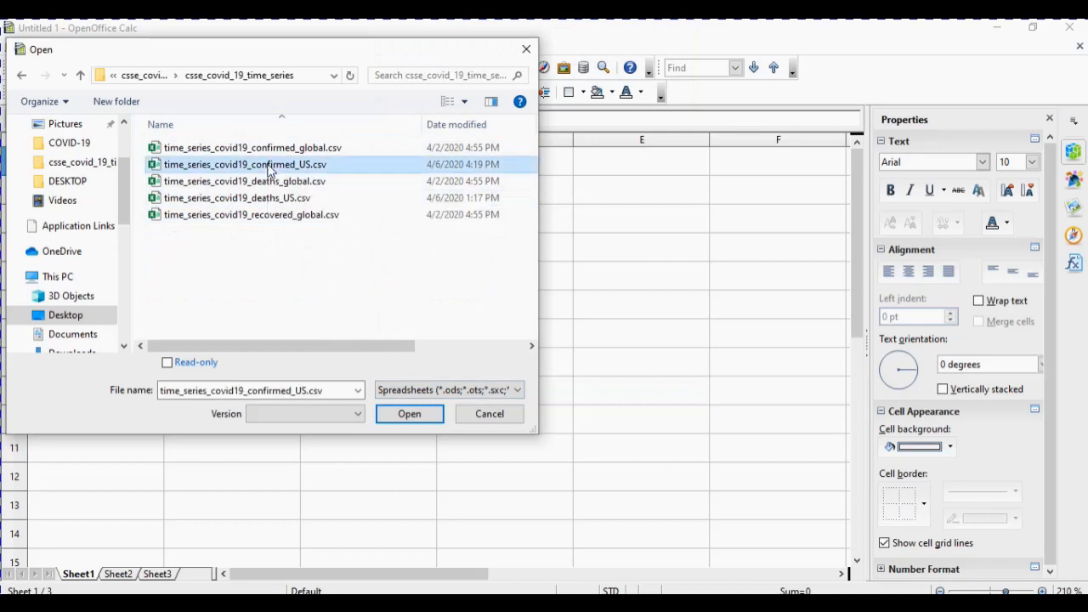
pyautogui.doubleClick(269, 167)
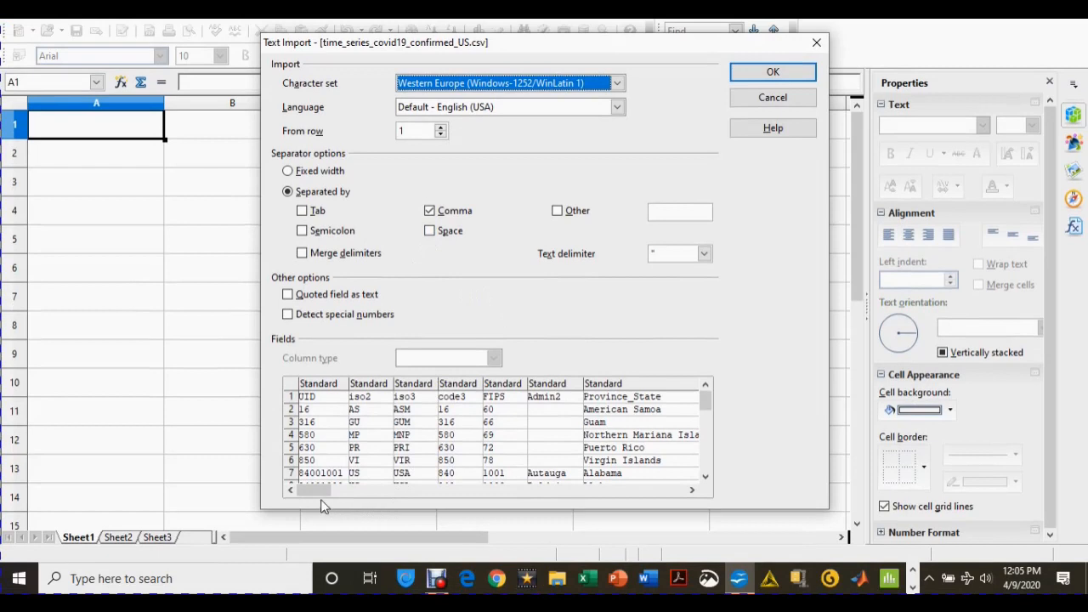
pyautogui.moveTo(317, 489)
pyautogui.mouseDown()
pyautogui.moveTo(398, 490)
pyautogui.moveTo(323, 490)
pyautogui.mouseUp()
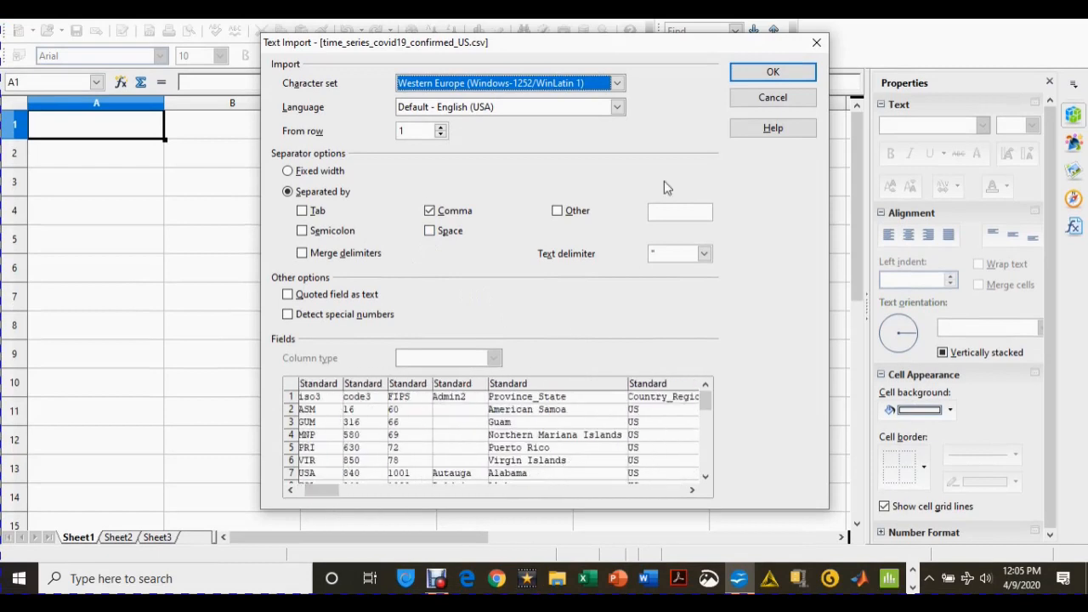
pyautogui.click(771, 71)
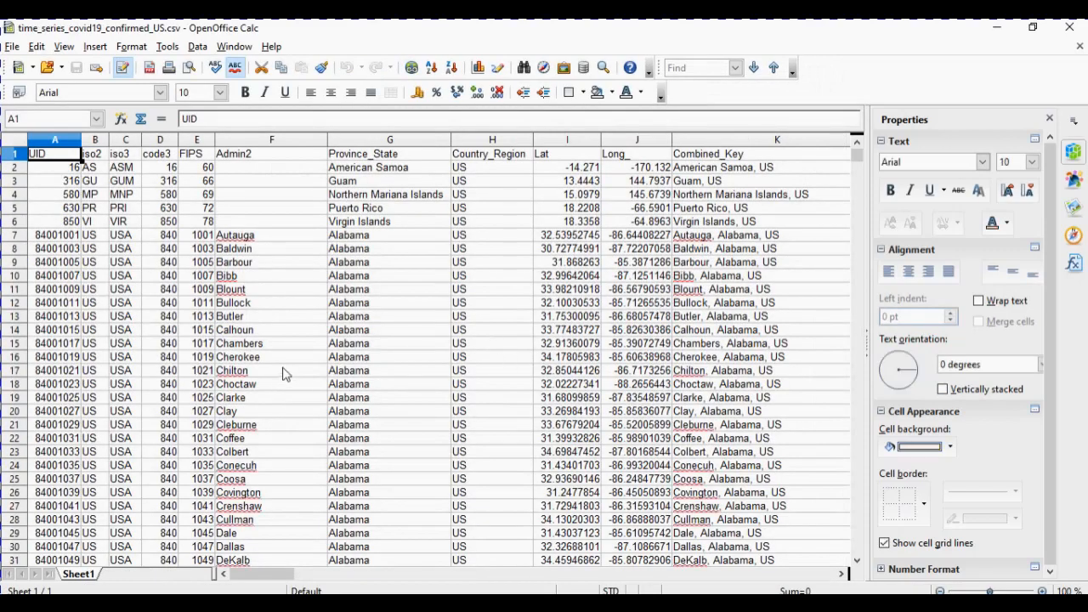
# - Replace the numeric date header in cell M1 with the date 1/22/2020
pyautogui.keyDown('ctrl'); pyautogui.scroll(5, 411, 366); pyautogui.keyUp('ctrl')
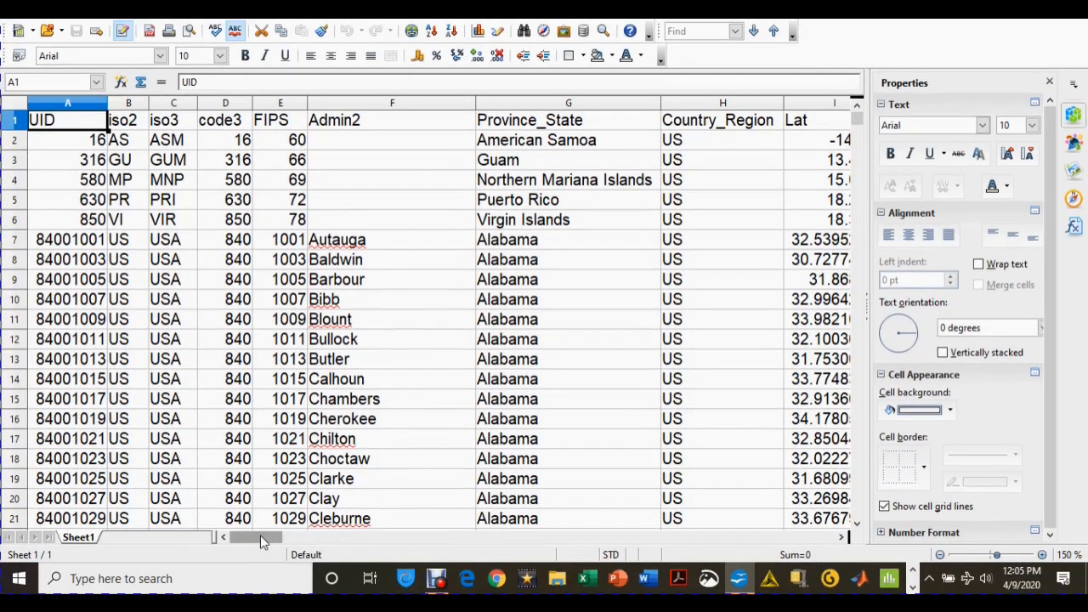
pyautogui.moveTo(260, 535); pyautogui.dragTo(266, 535)
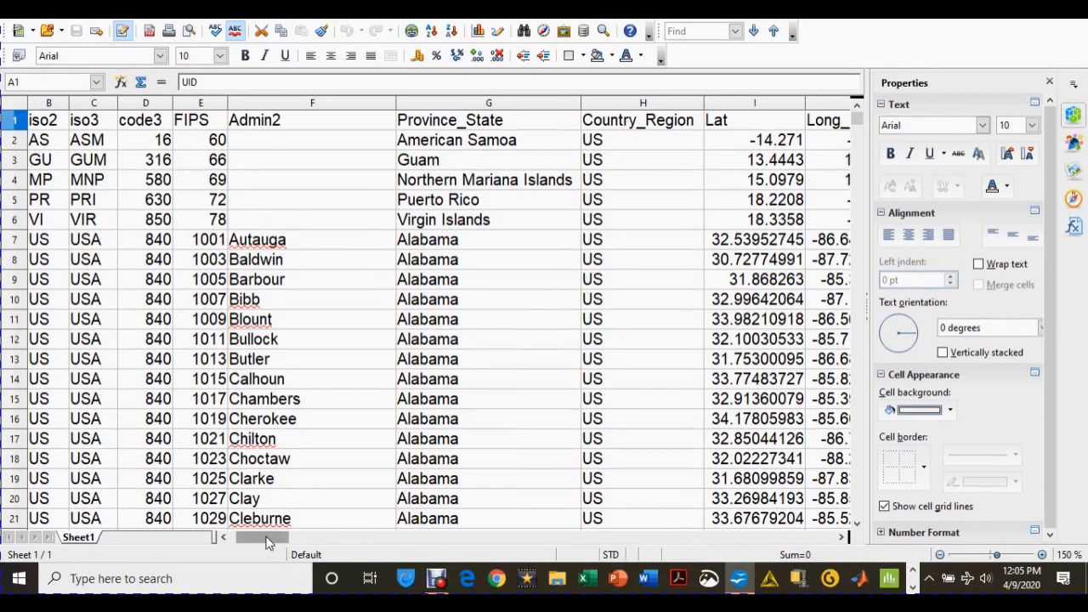
pyautogui.moveTo(266, 542); pyautogui.dragTo(340, 541)
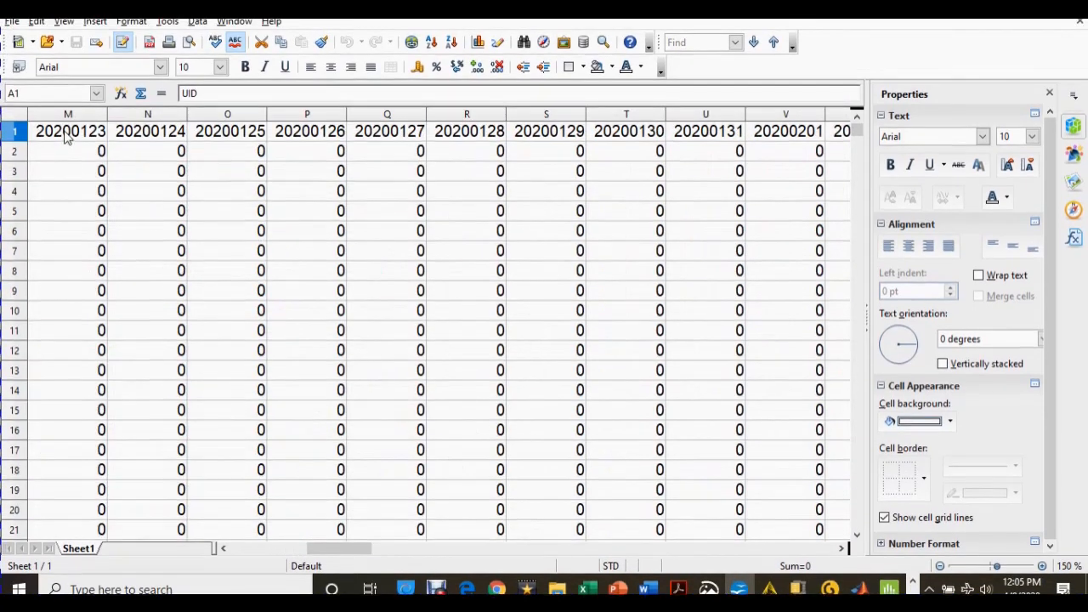
pyautogui.click(76, 123)
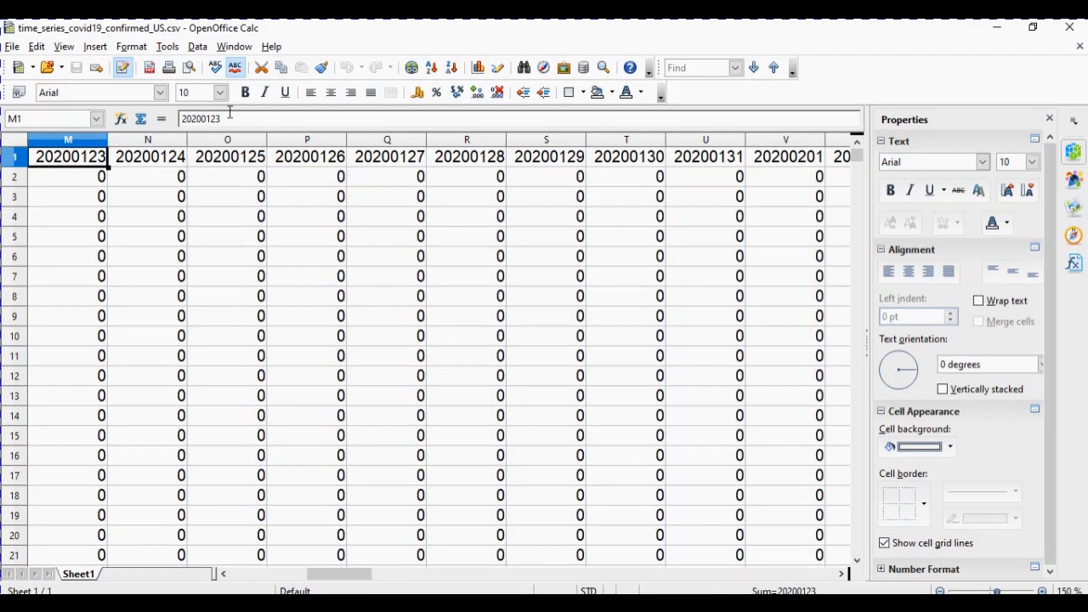
pyautogui.click(230, 113)
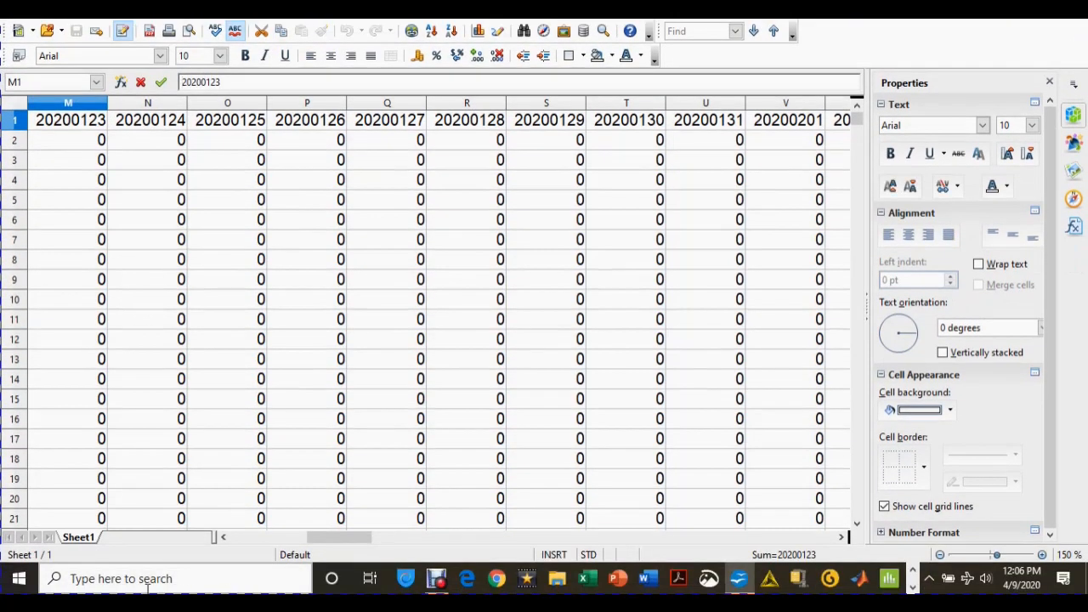
pyautogui.write('1/')
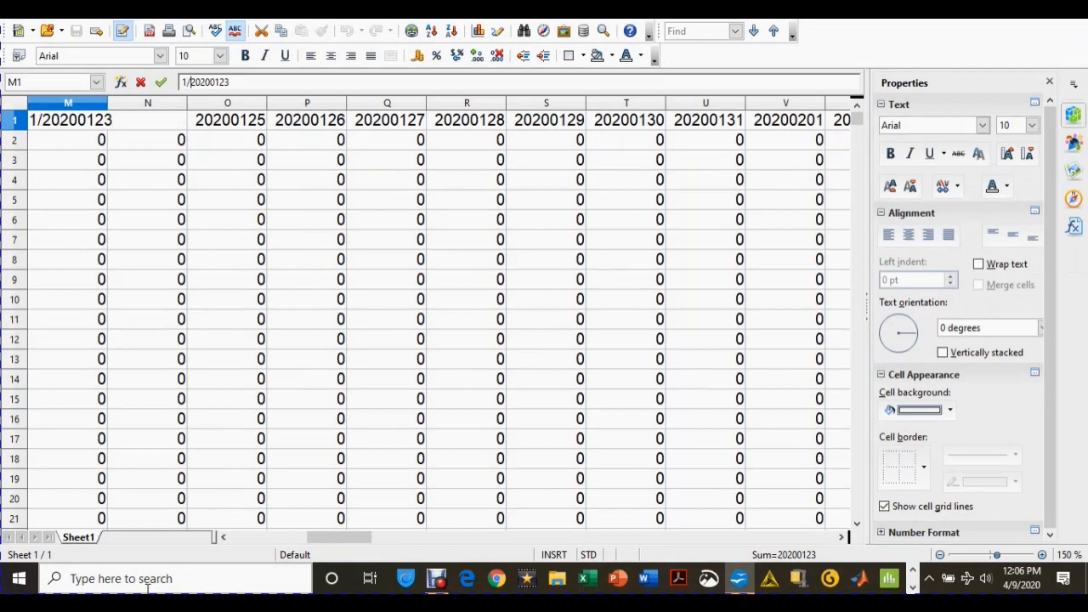
pyautogui.write('22/2020')
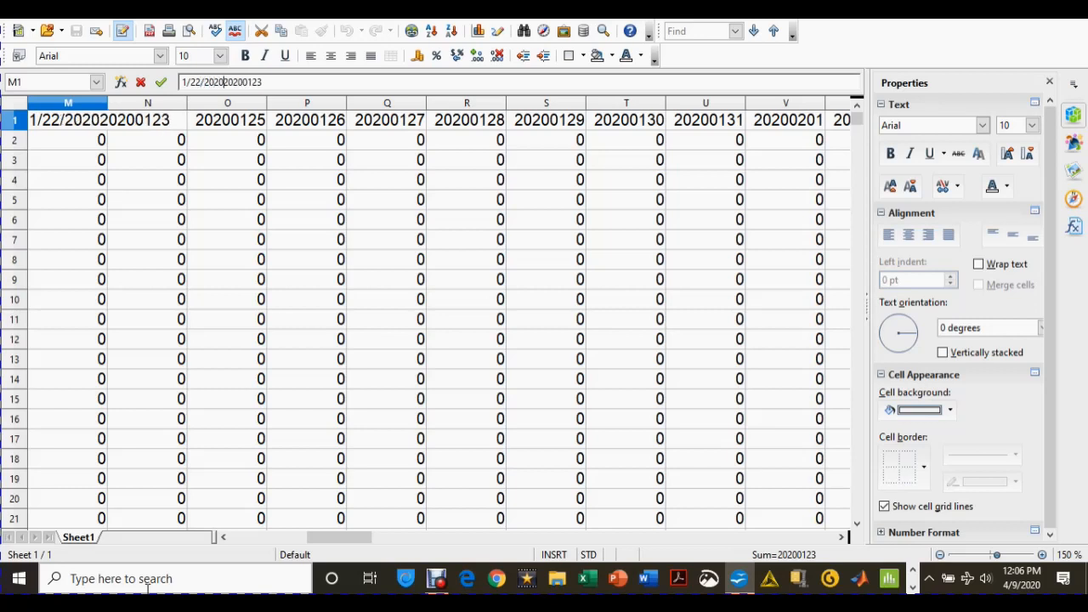
pyautogui.press('Delete')
pyautogui.press('Delete')
pyautogui.press('Delete')
pyautogui.press('Delete')
pyautogui.press('Delete')
pyautogui.press('Delete')
pyautogui.press('Delete')
pyautogui.press('Delete')
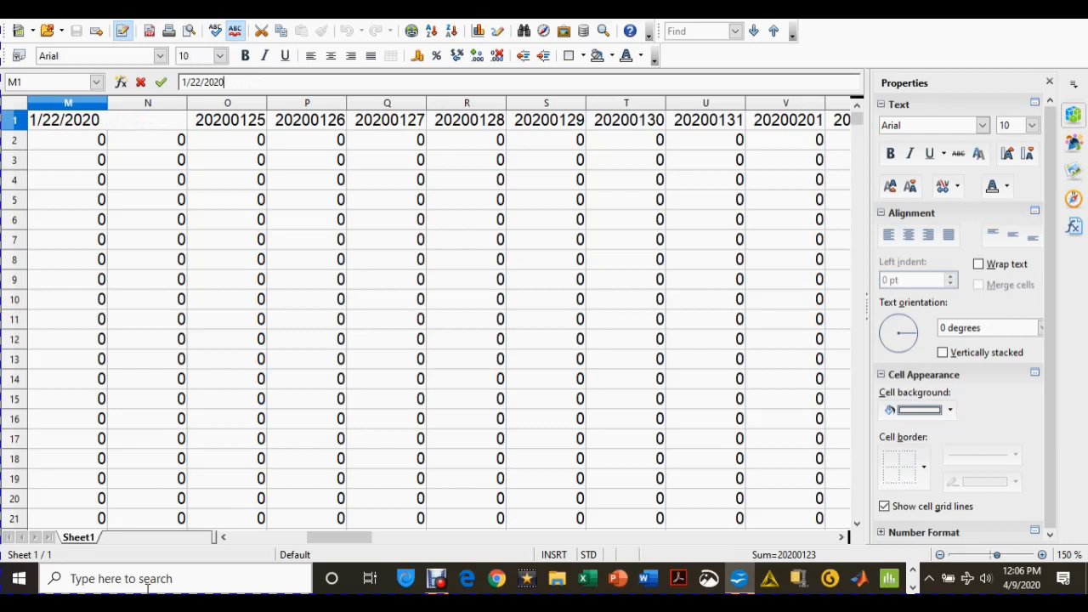
pyautogui.press('Return')
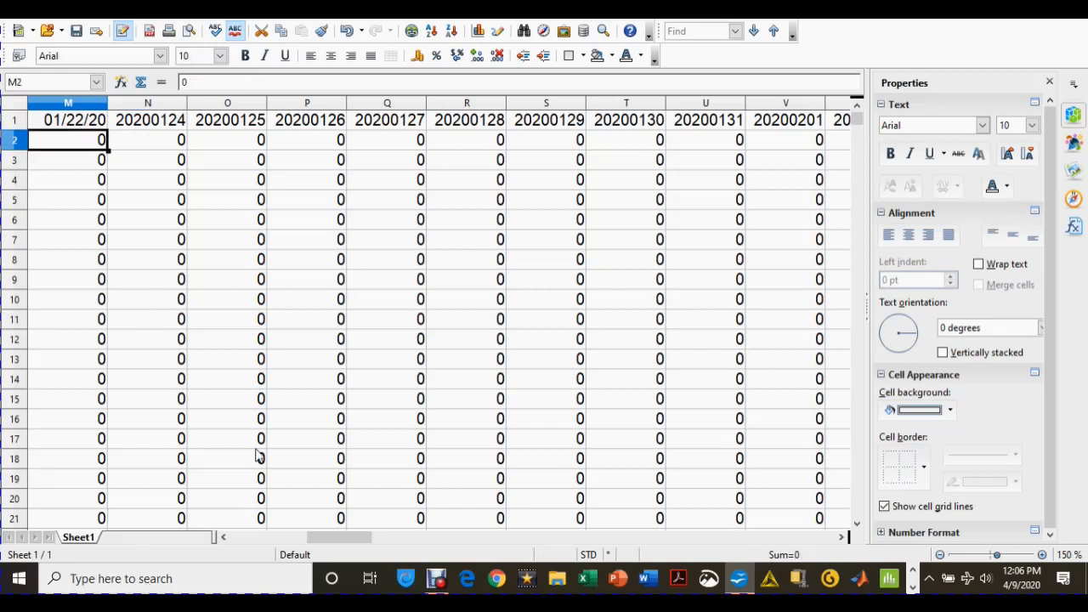
# - Correct the date header in cell M1 to 01/23/2020 and recheck the cell's content
pyautogui.moveTo(315, 538); pyautogui.dragTo(307, 538)
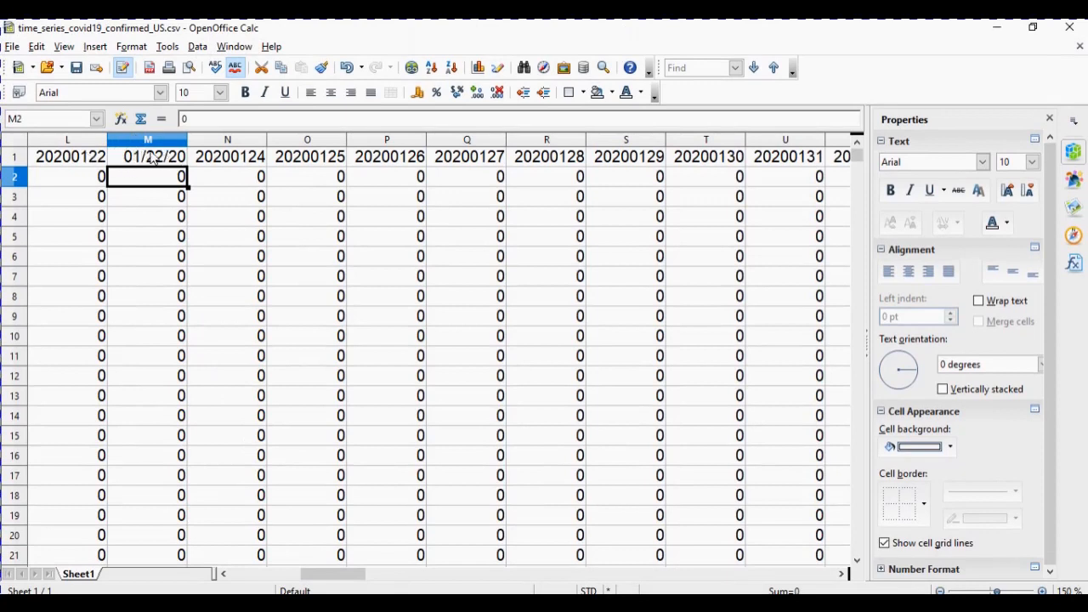
pyautogui.click(153, 160)
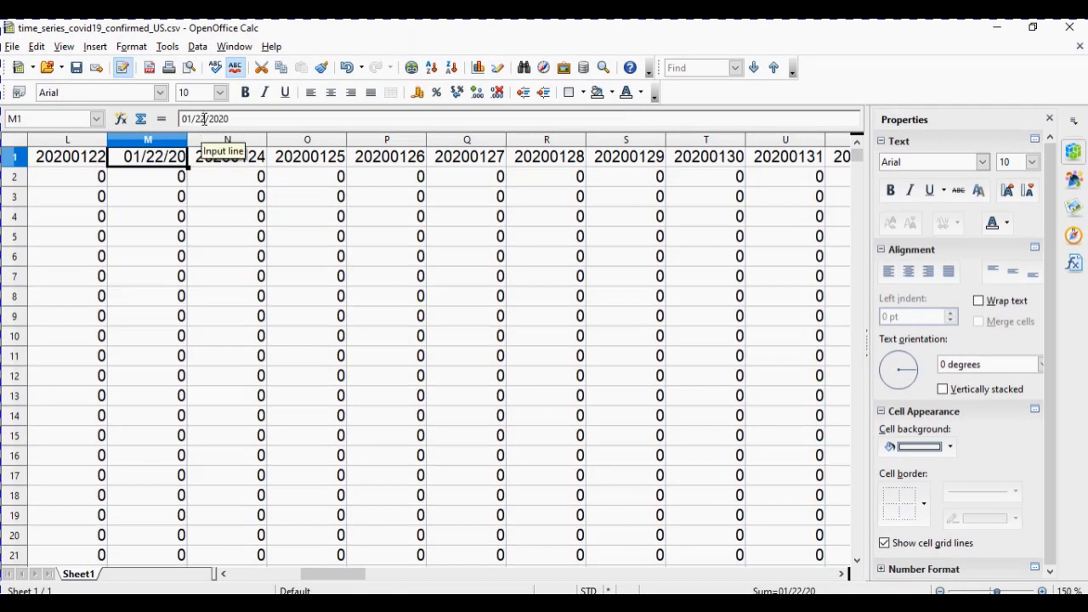
pyautogui.click(204, 119)
pyautogui.press('BackSpace')
pyautogui.write('3')
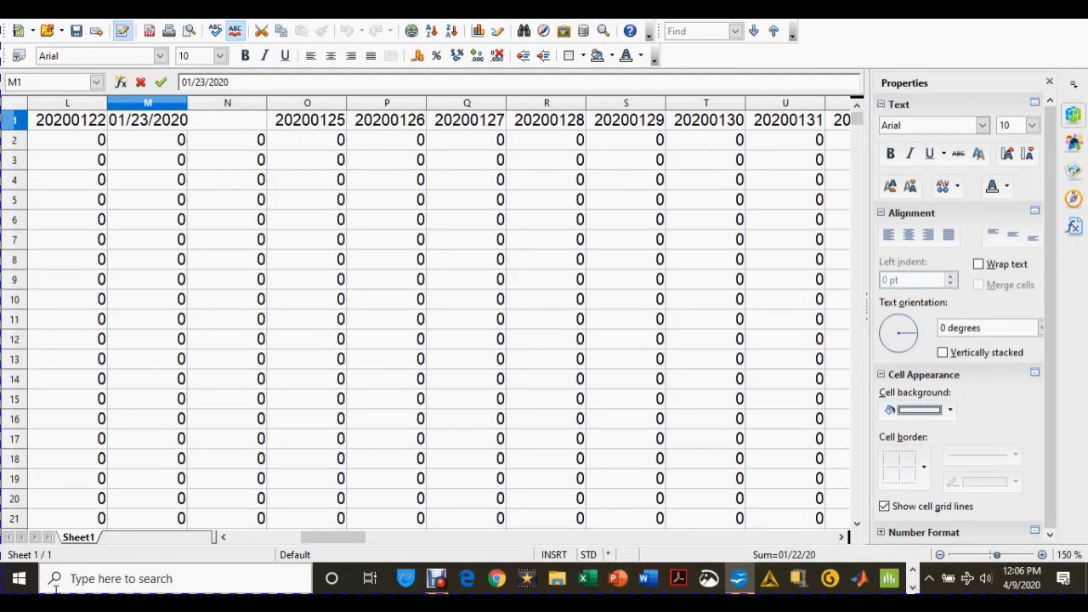
pyautogui.click(156, 204)
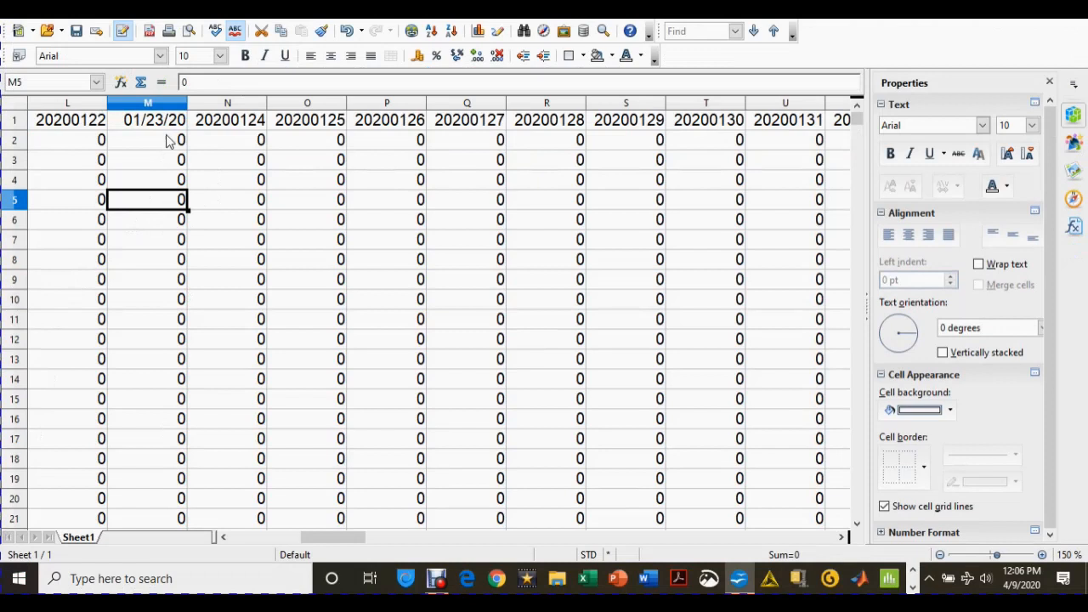
pyautogui.click(158, 120)
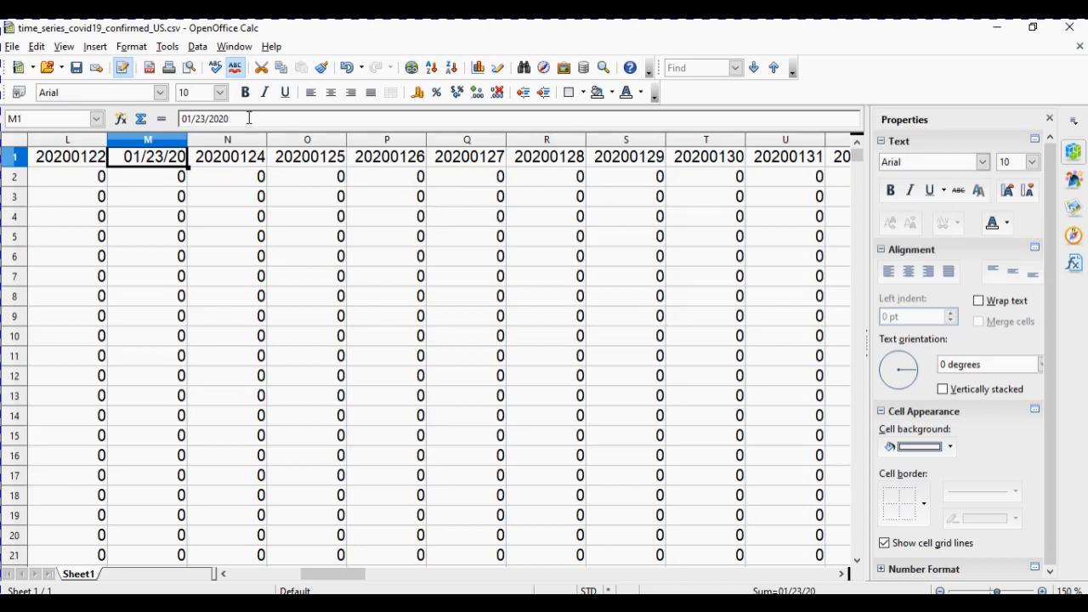
pyautogui.moveTo(249, 118); pyautogui.dragTo(188, 221)
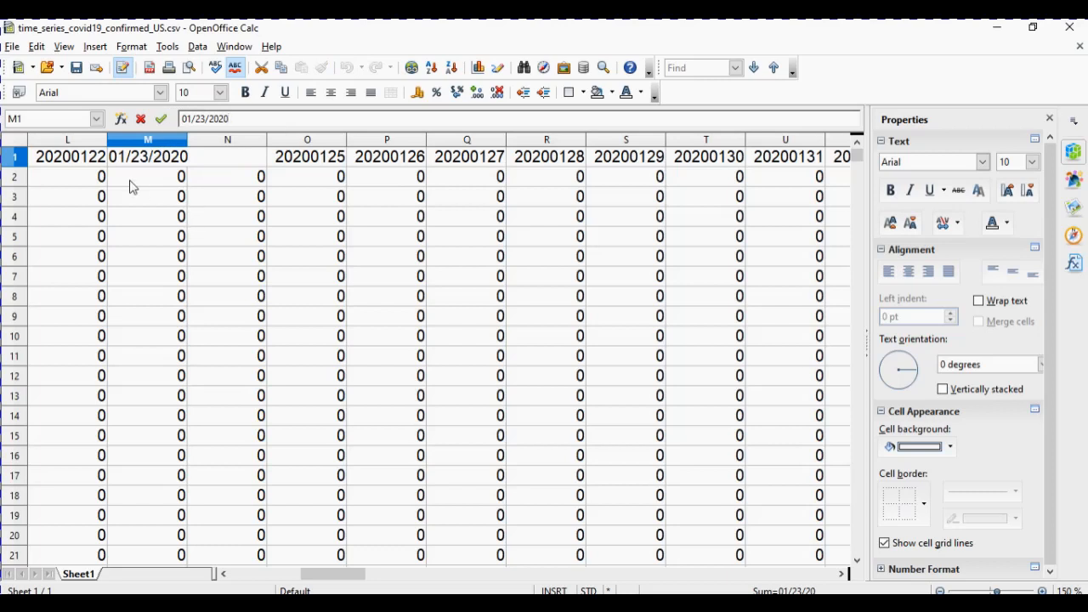
# - Re-enter the header in cell L1 as the number 20200122
pyautogui.click(81, 158)
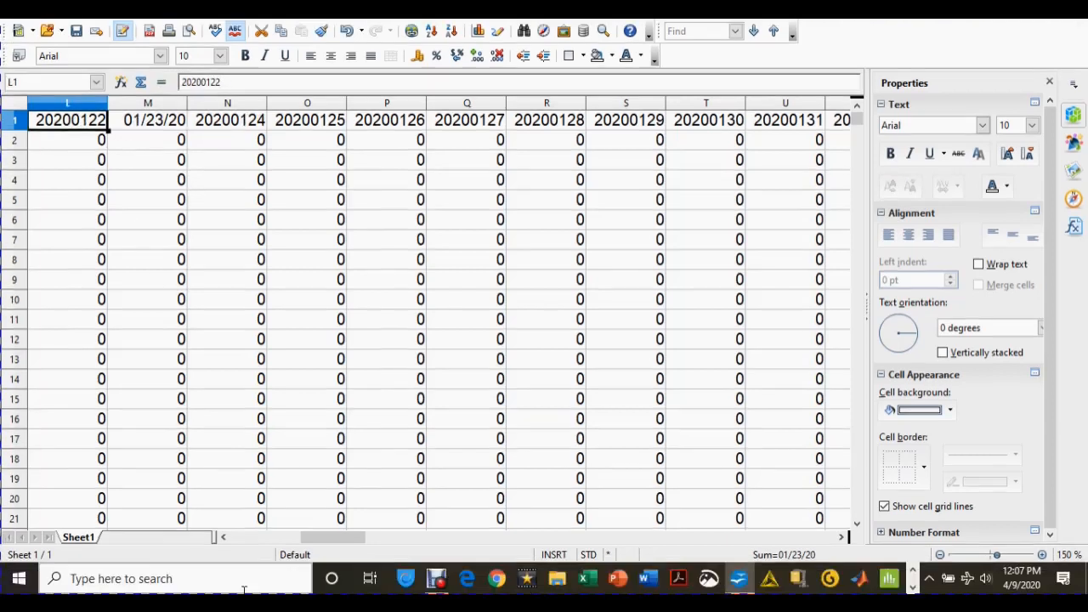
pyautogui.write('2020')
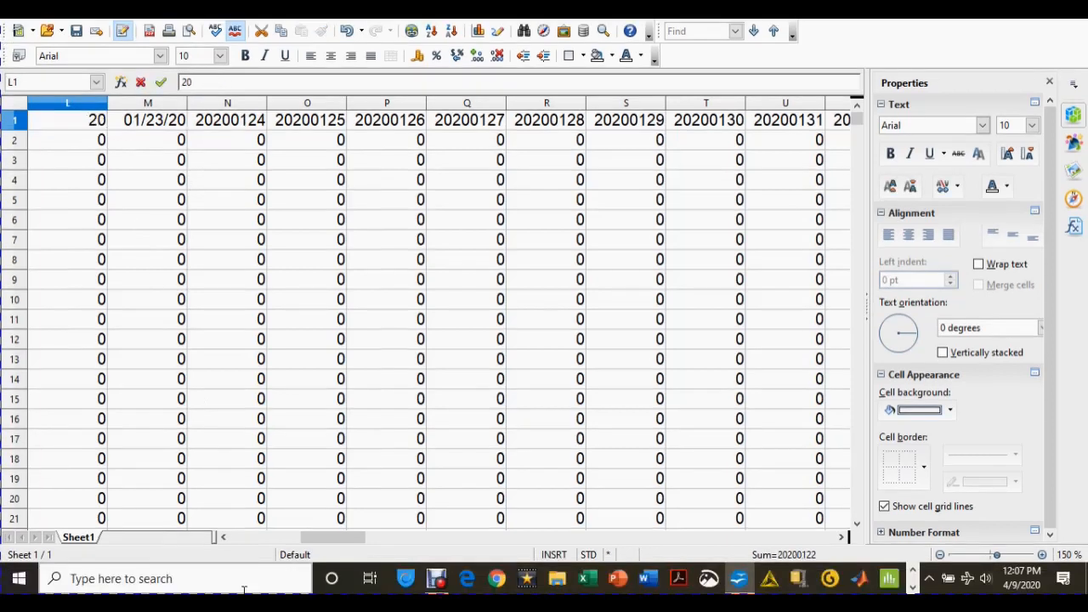
pyautogui.write('0122')
pyautogui.press('Return')
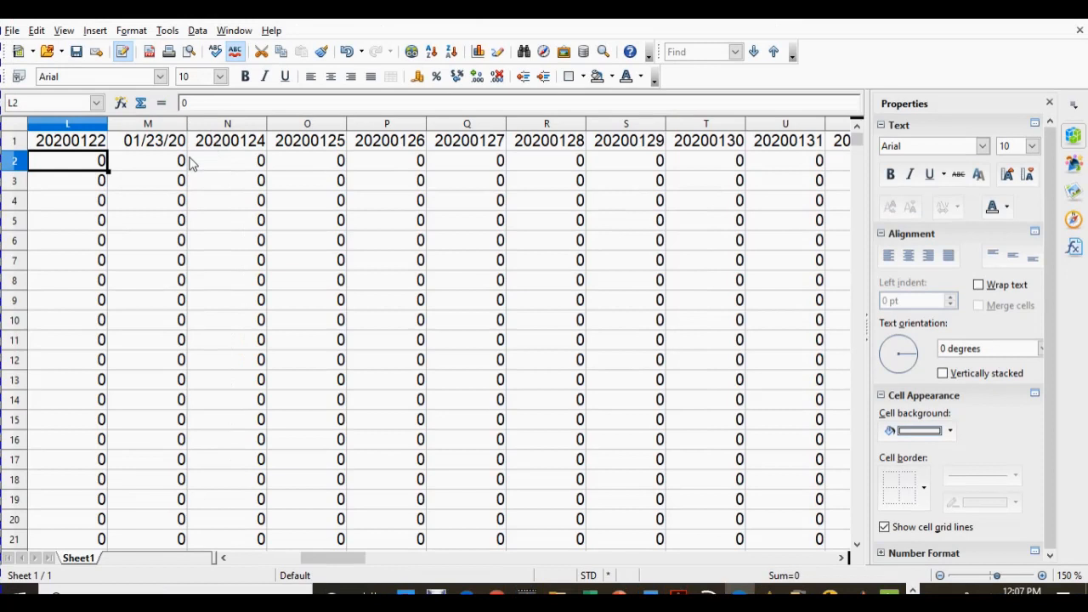
# - Format cell L1 as a date with the user-defined format code yyyymmdd
pyautogui.click(83, 144)
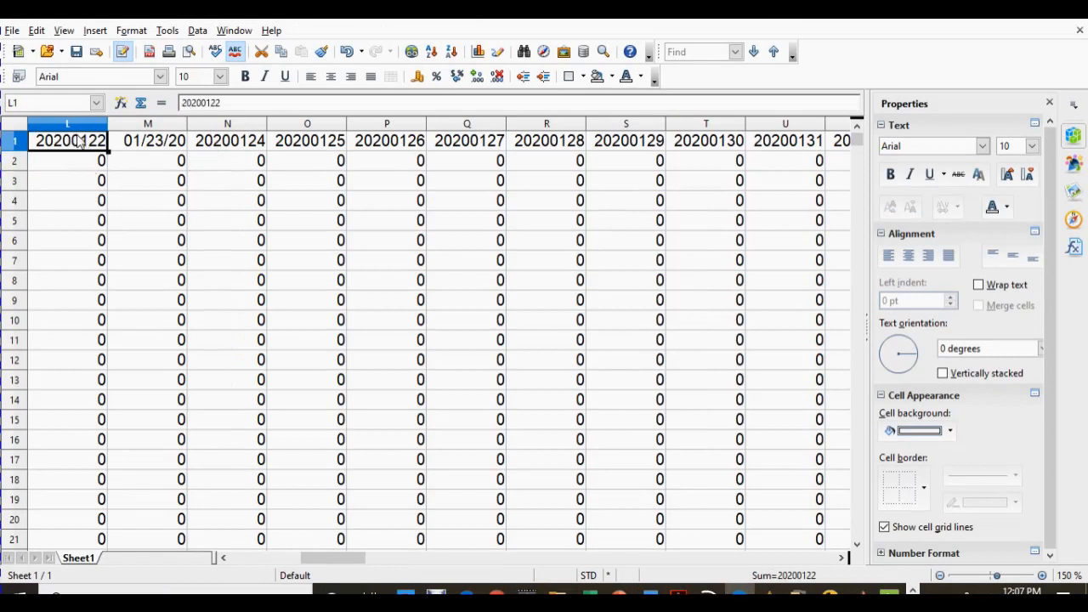
pyautogui.rightClick(76, 141)
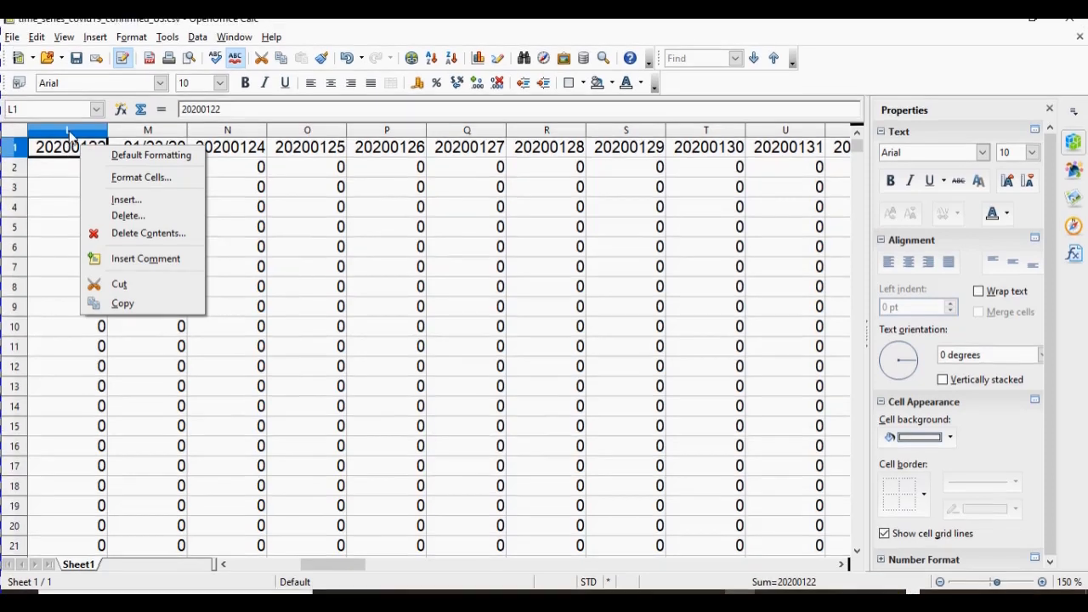
pyautogui.click(111, 182)
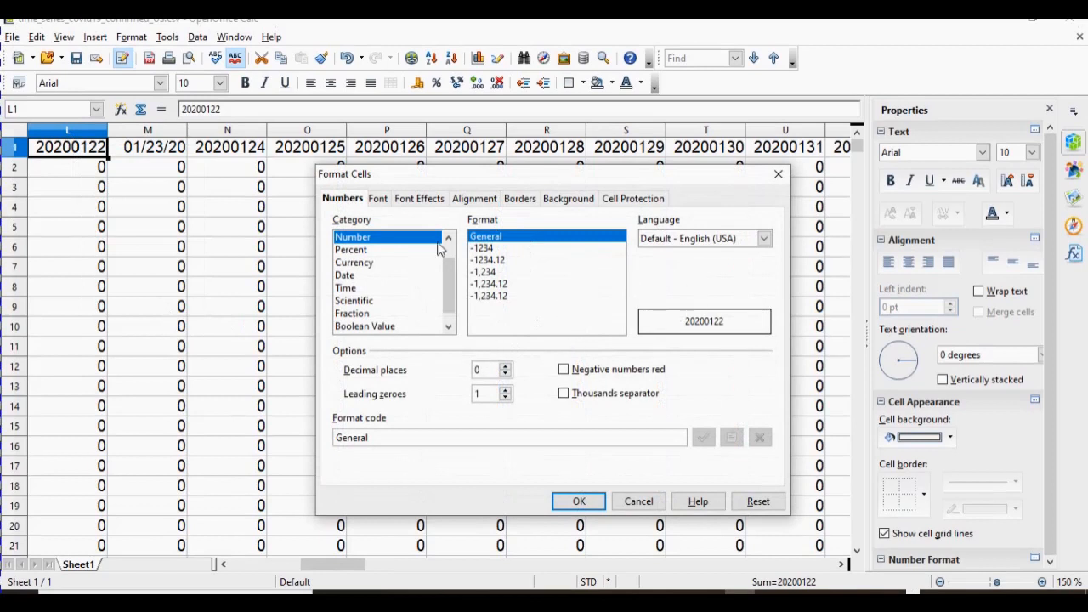
pyautogui.click(345, 275)
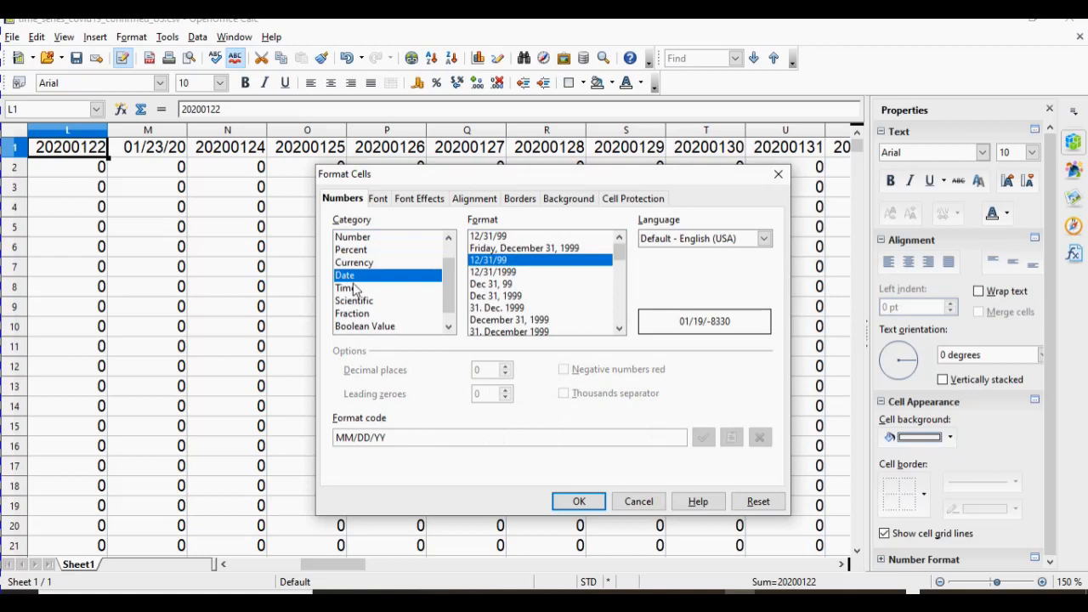
pyautogui.moveTo(380, 439); pyautogui.dragTo(296, 439)
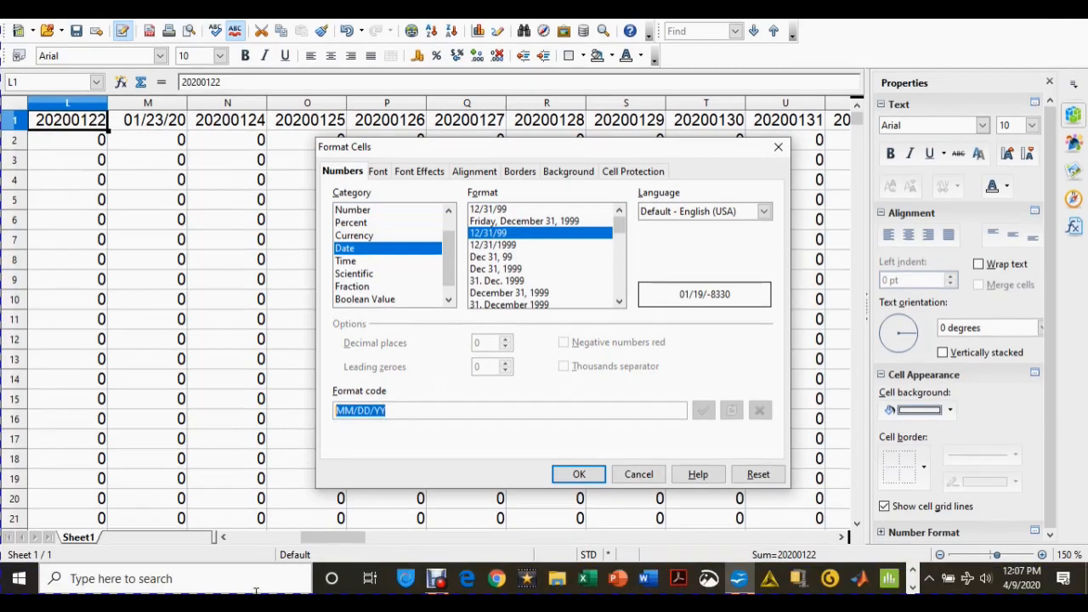
pyautogui.write('yyyy')
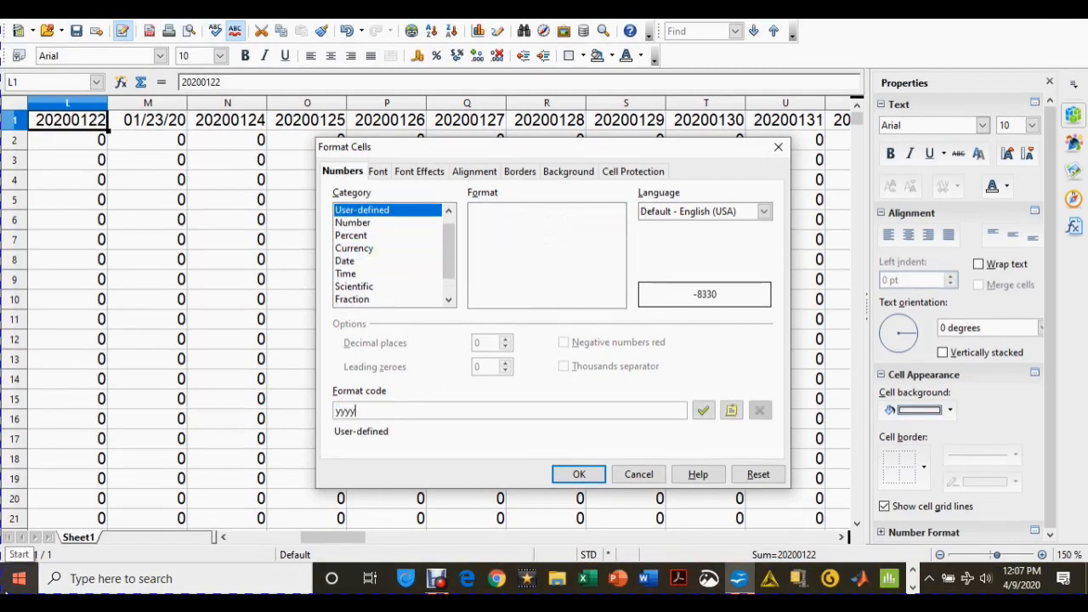
pyautogui.write('mmdd')
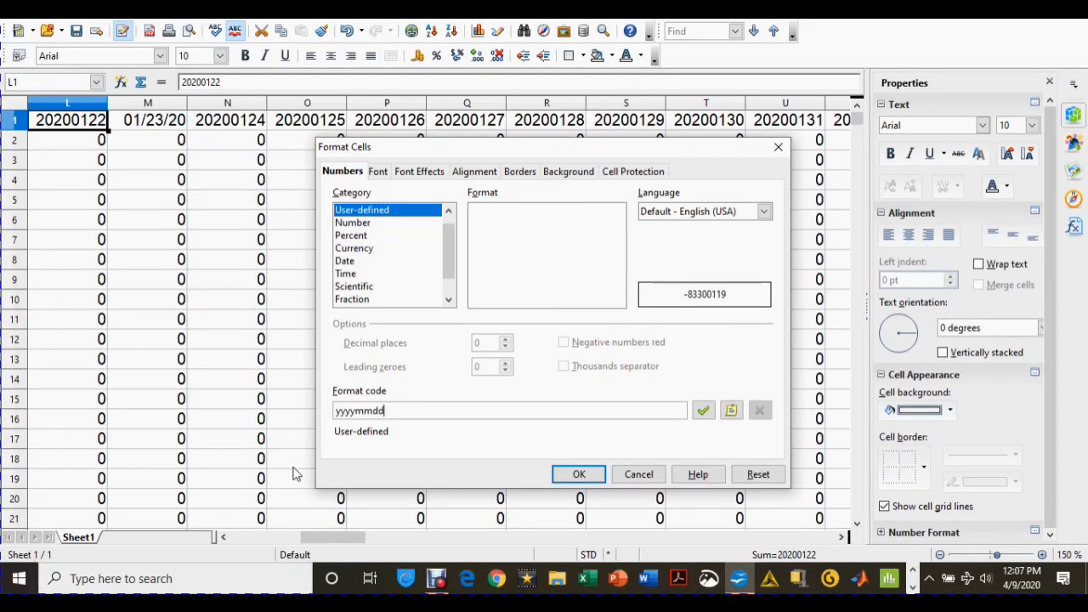
pyautogui.click(579, 475)
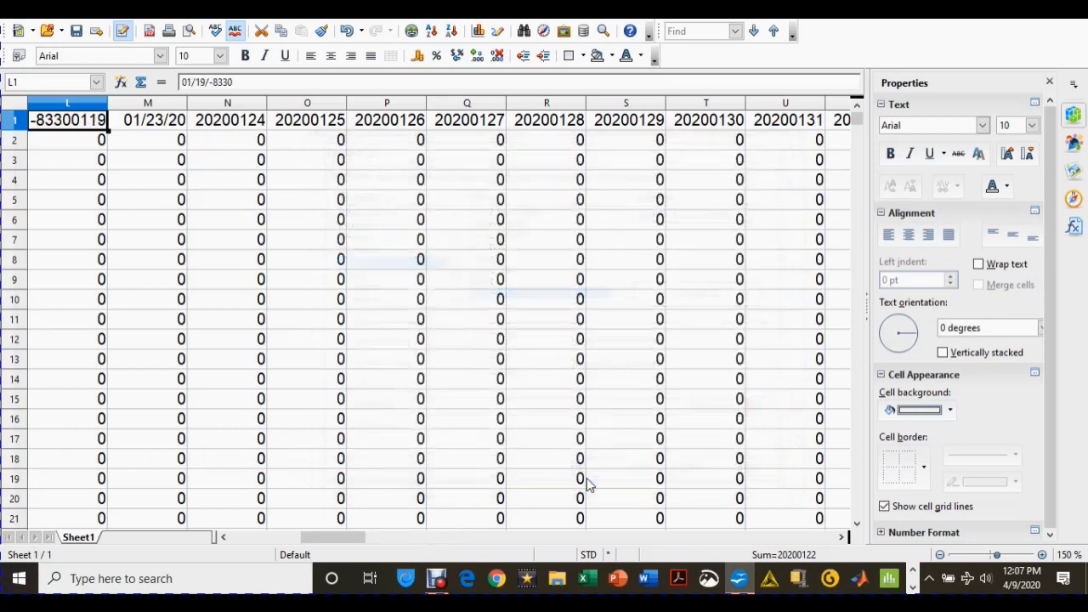
# - Replace the content of cell L1 with the date 01/22/2020 and recheck the cell
pyautogui.click(255, 119)
pyautogui.press('BackSpace')
pyautogui.press('BackSpace')
pyautogui.press('BackSpace')
pyautogui.press('BackSpace')
pyautogui.press('BackSpace')
pyautogui.press('BackSpace')
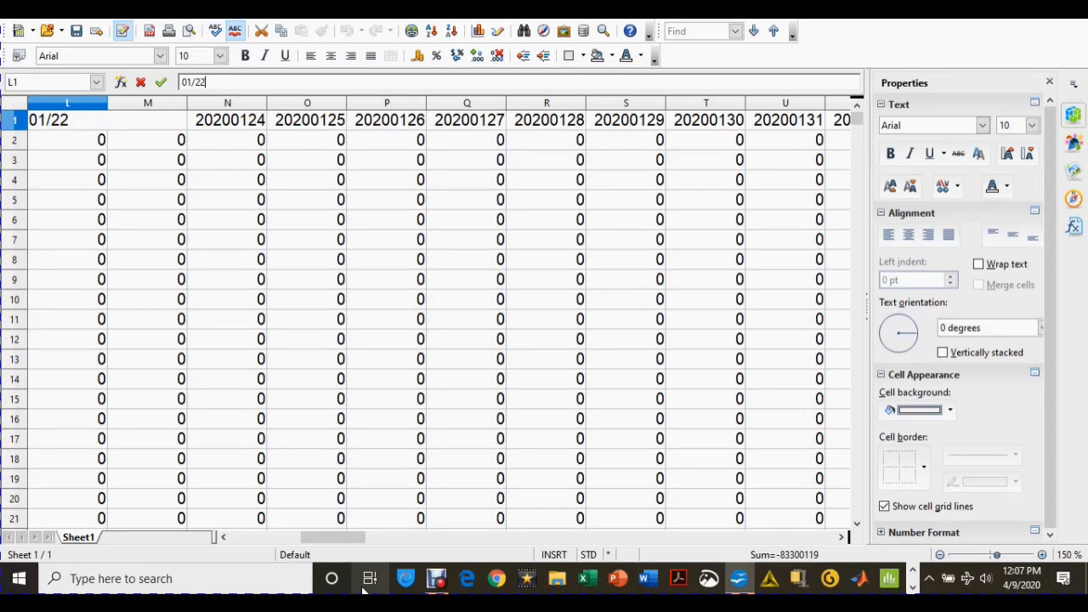
pyautogui.write('2020')
pyautogui.press('Return')
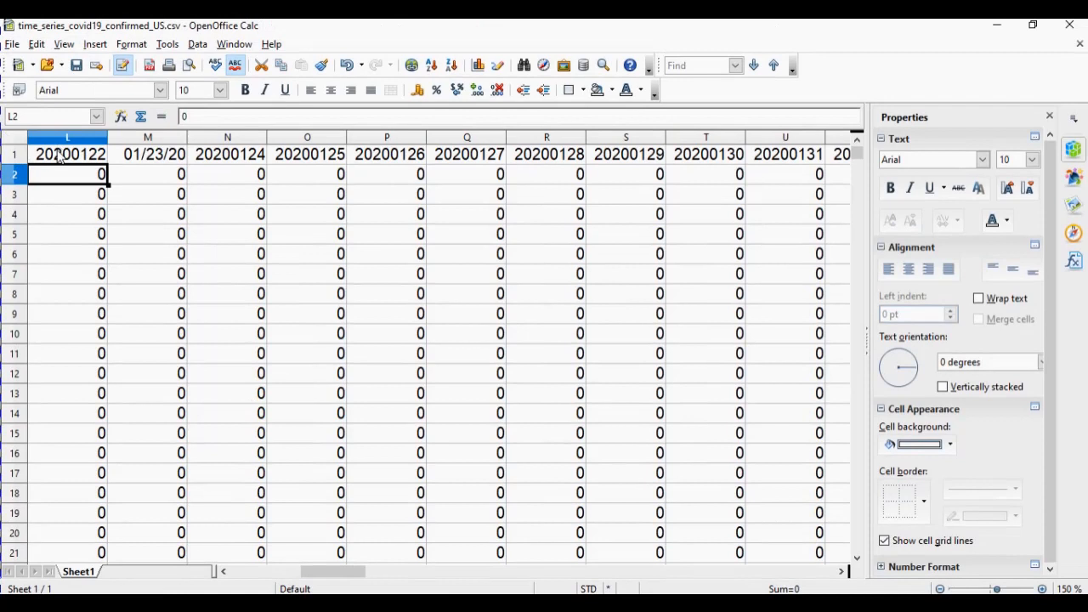
pyautogui.click(61, 119)
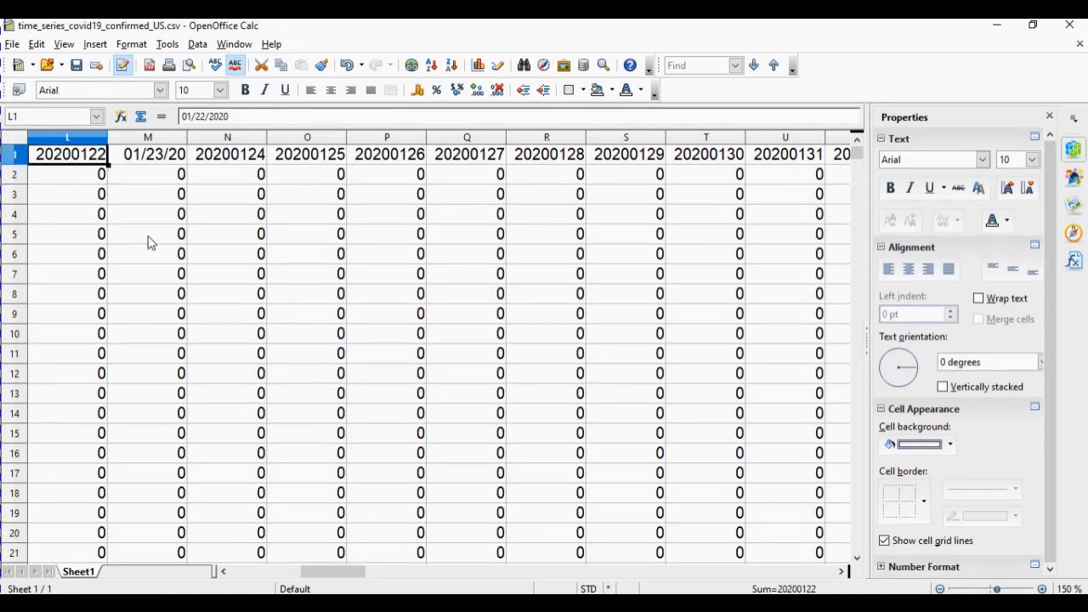
# - Fill the date from cell L1 across header row 1 through cell CE1, and return to the first columns
pyautogui.keyDown('ctrl'); pyautogui.scroll(5, 157, 258); pyautogui.keyUp('ctrl')
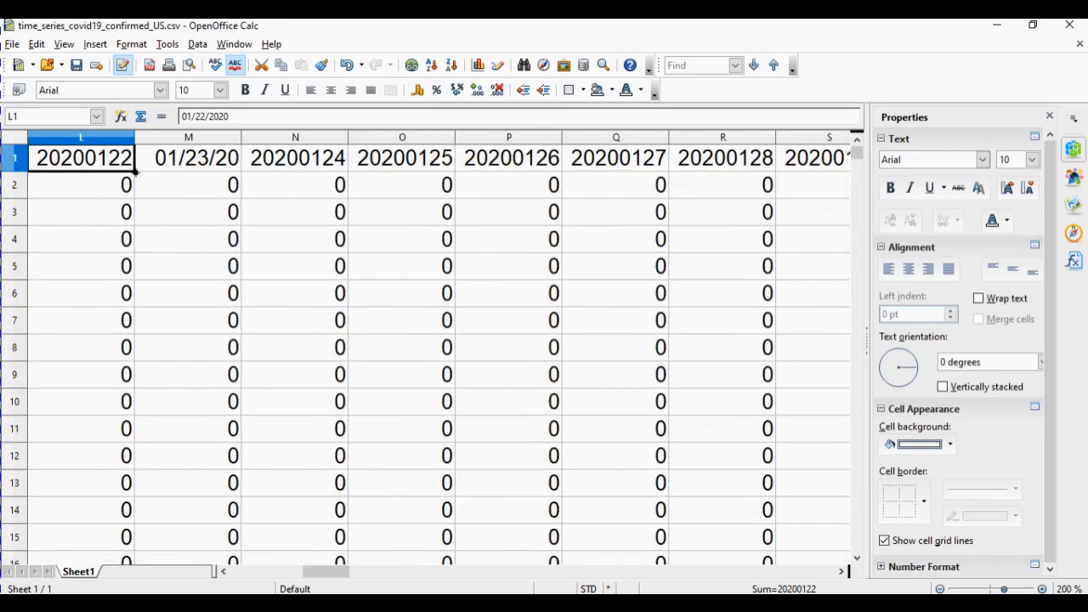
pyautogui.moveTo(161, 172); pyautogui.dragTo(136, 191)
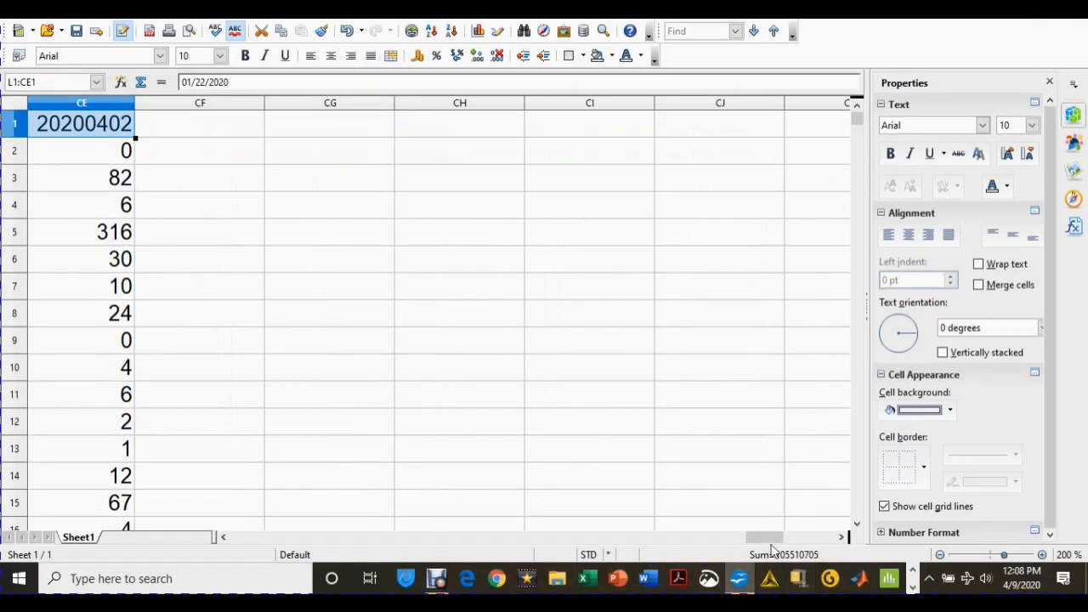
pyautogui.moveTo(762, 570); pyautogui.dragTo(254, 537)
pyautogui.click(602, 239)
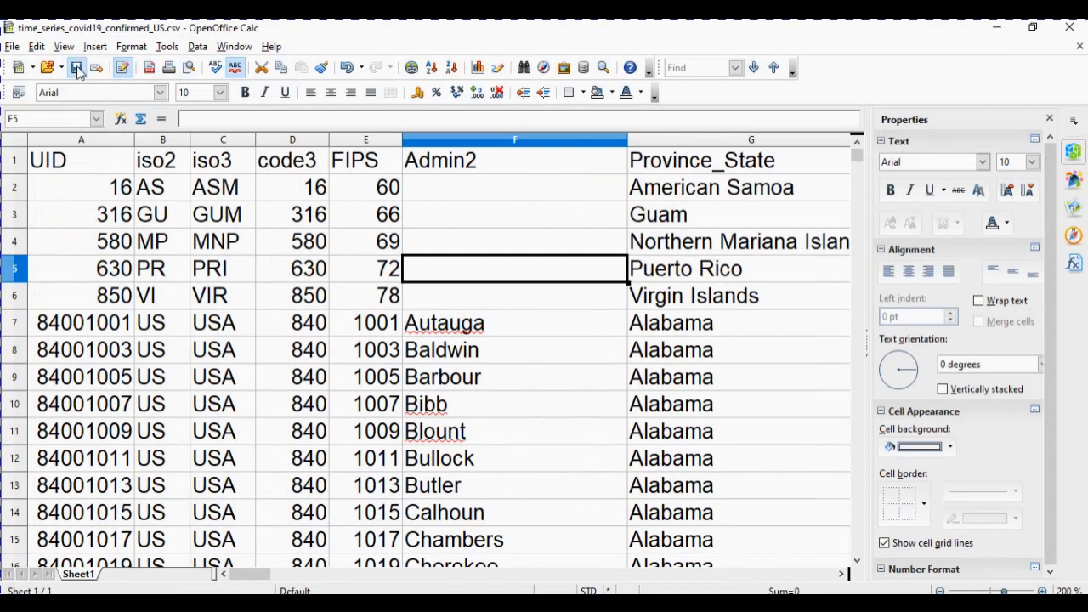
# - Save time_series_covid19_confirmed_US.csv in its current CSV format and close the spreadsheet
pyautogui.click(76, 68)
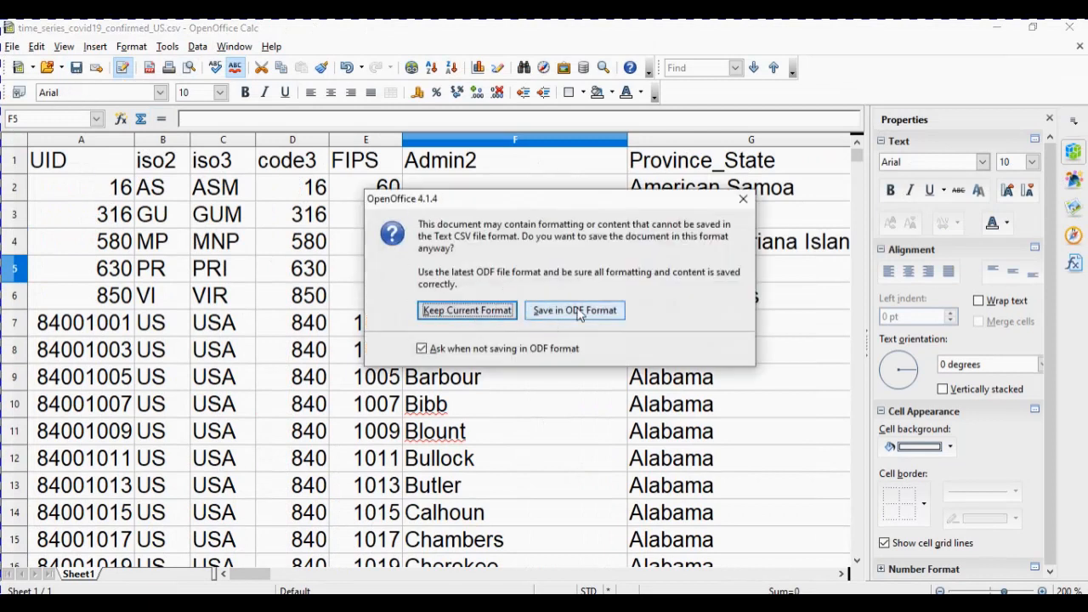
pyautogui.click(477, 313)
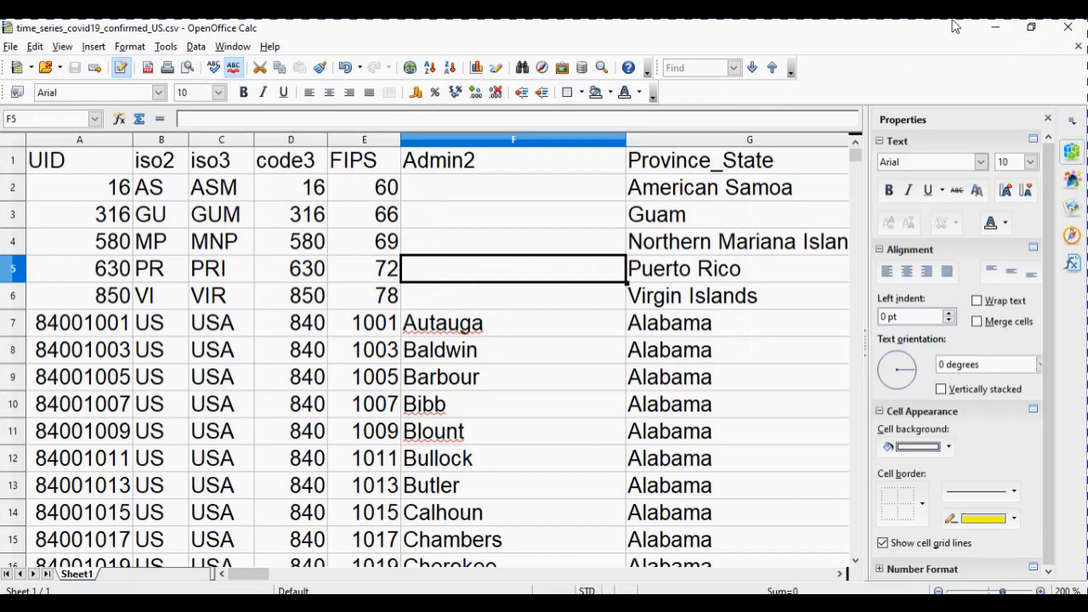
pyautogui.click(1069, 27)
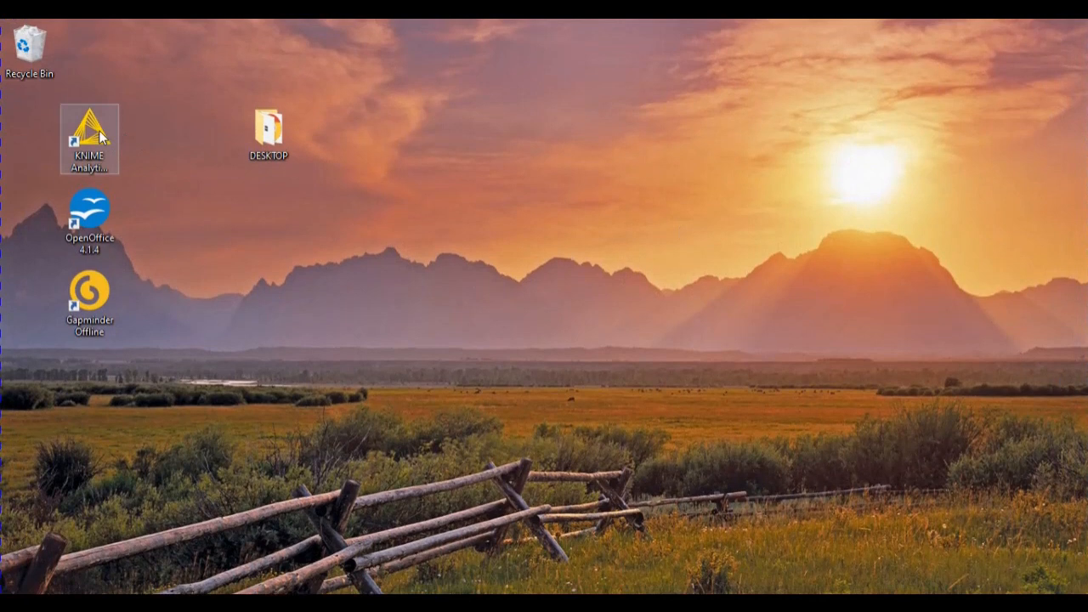
# - Launch KNIME Analytics Platform from the desktop
pyautogui.click(95, 132)
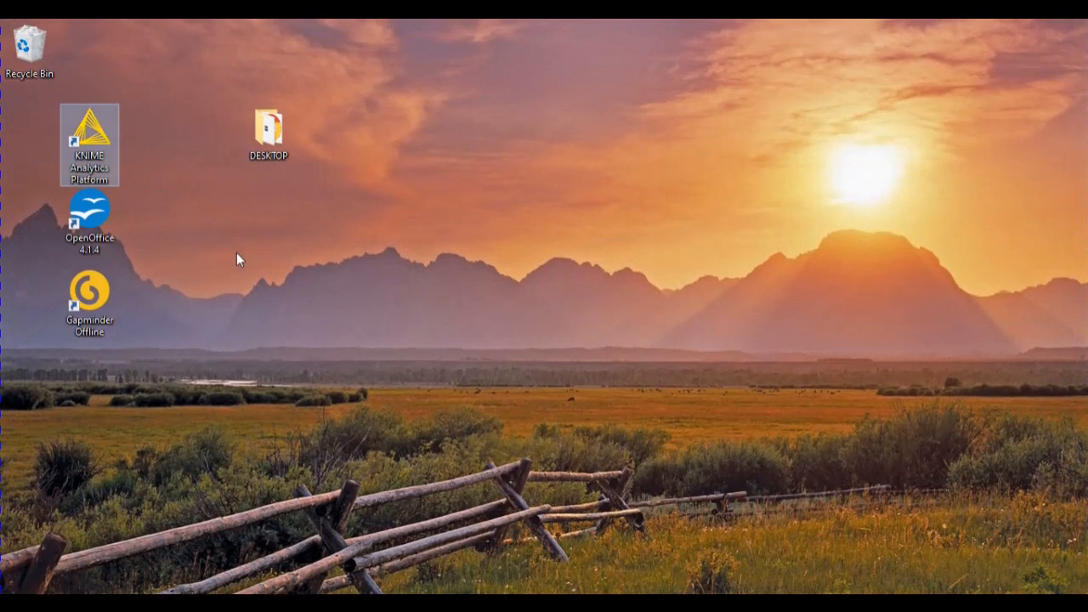